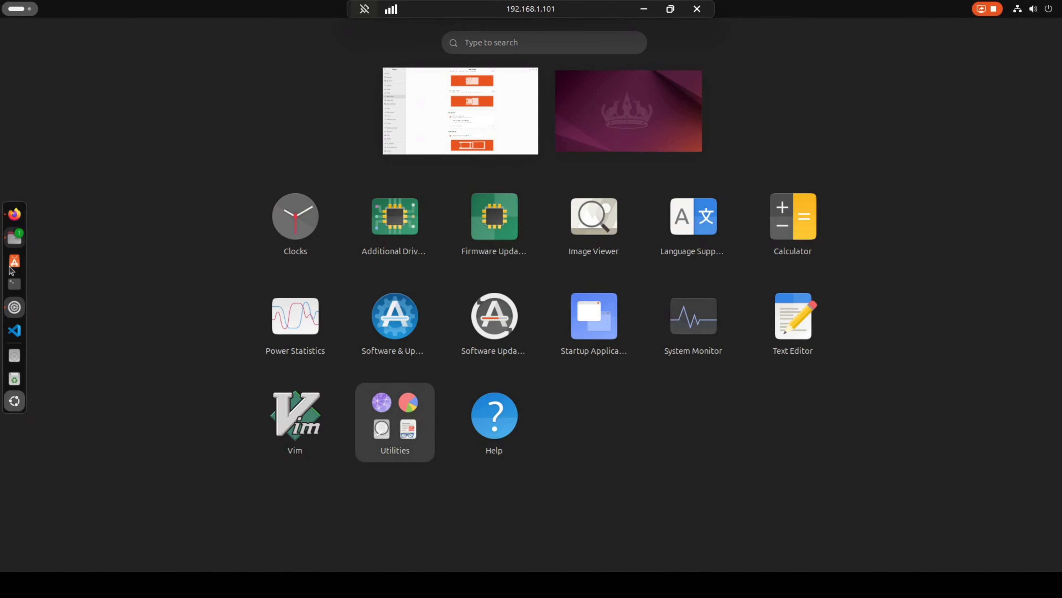
left_click(19, 241)
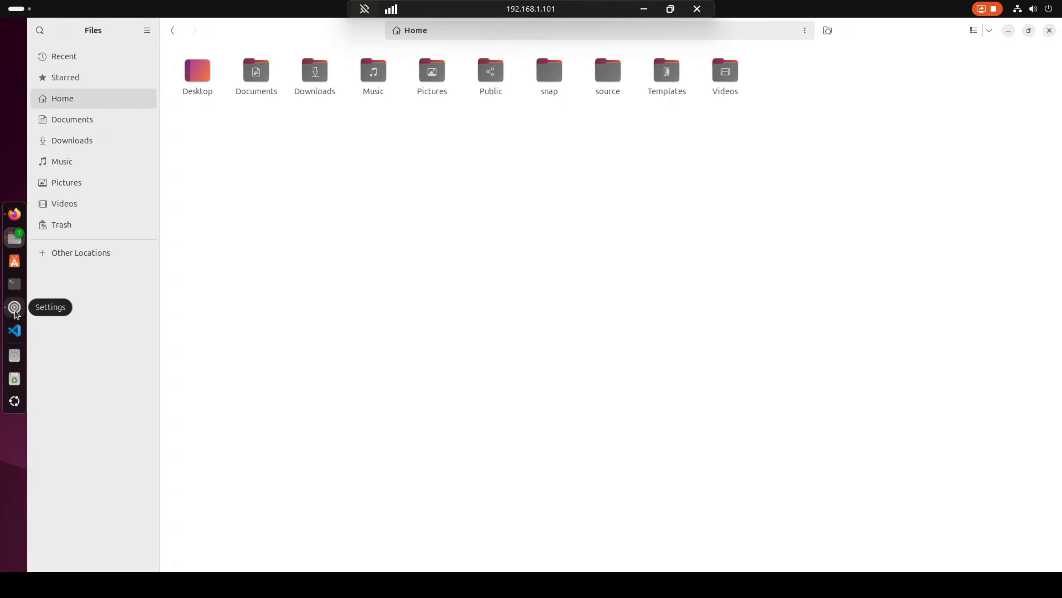
left_click(15, 330)
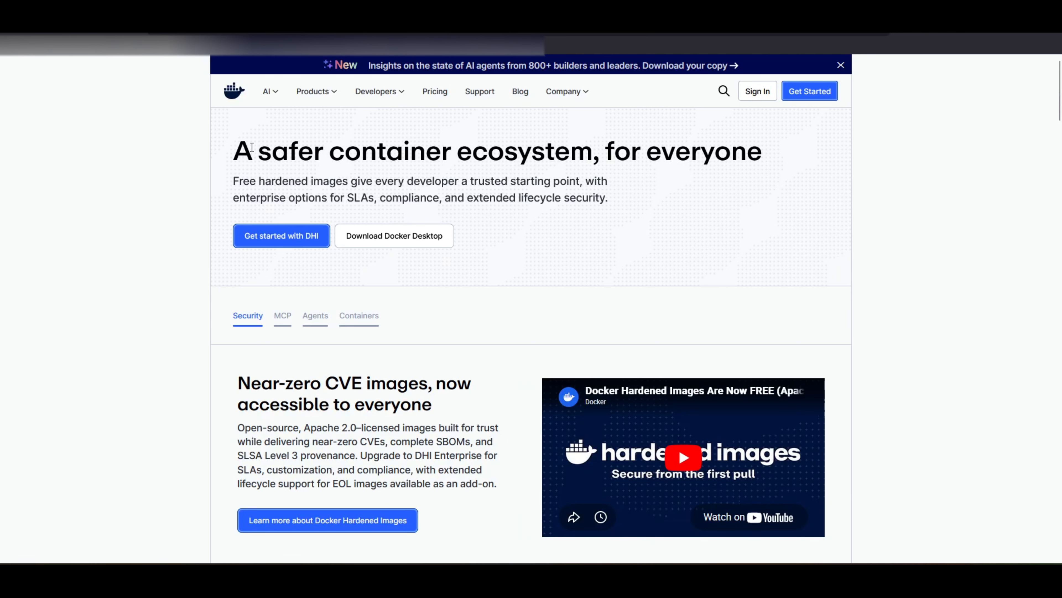
scroll(252, 147, "down", 3)
scroll(251, 161, "up", 3)
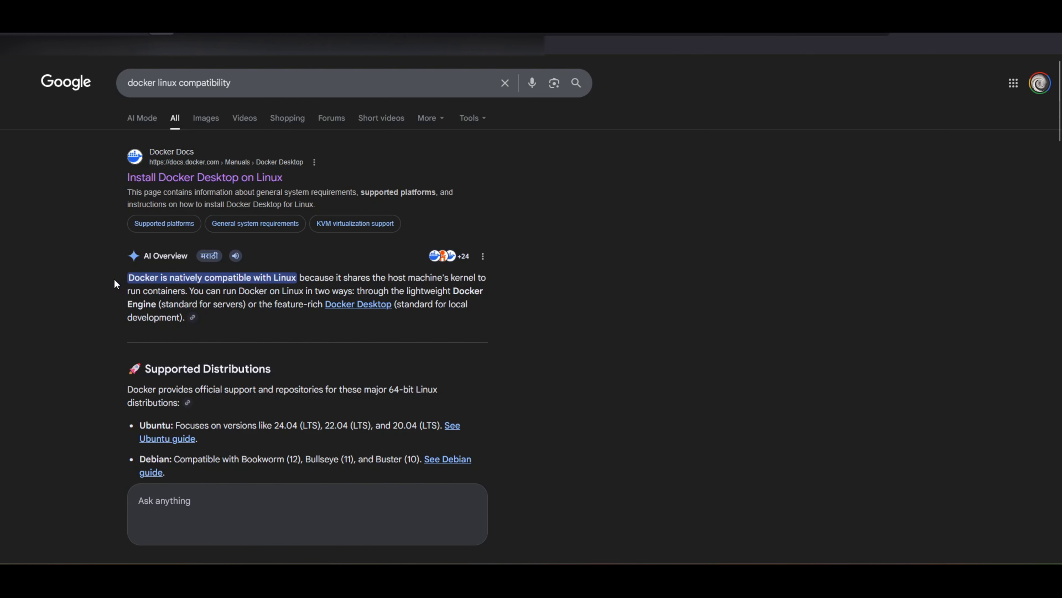
left_click_drag(125, 278, 300, 280)
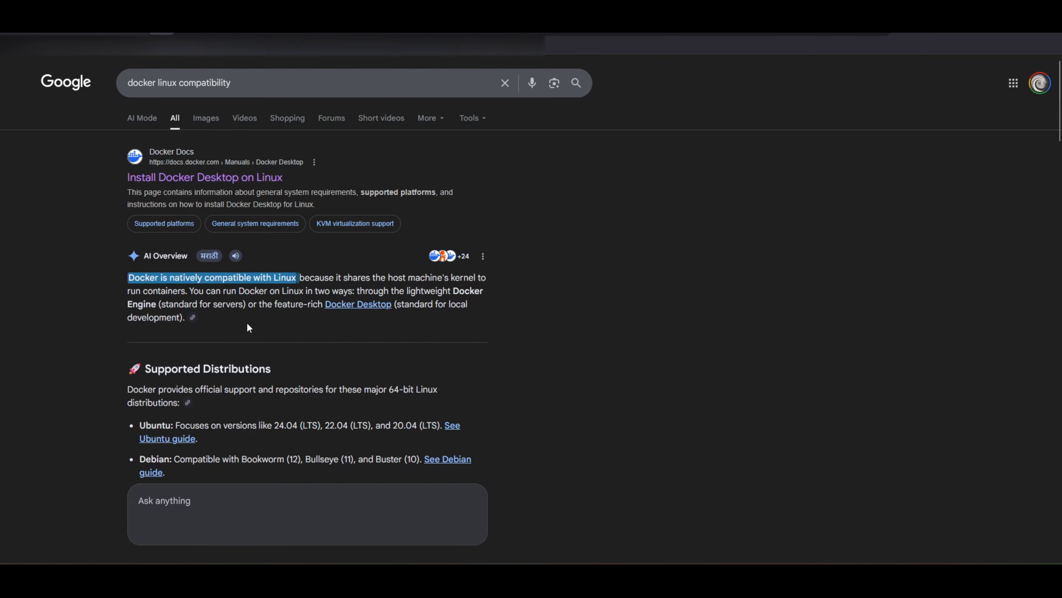
scroll(248, 326, "down", 3)
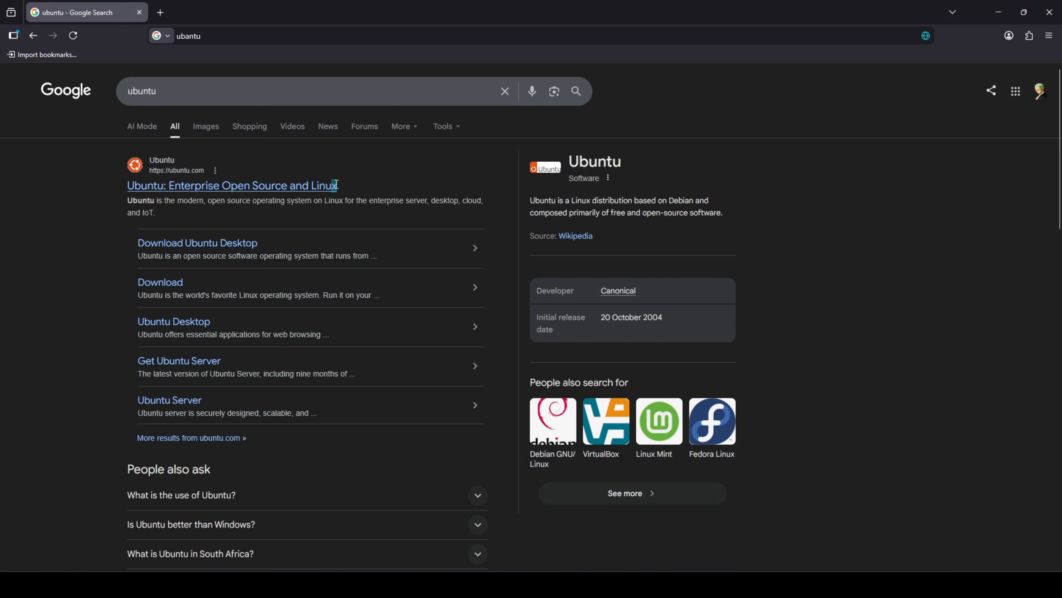
Open the official Ubuntu website from the search results, accept all trackers and go to the Ubuntu Desktop download page.
left_click_drag(336, 185, 129, 187)
left_click(236, 190)
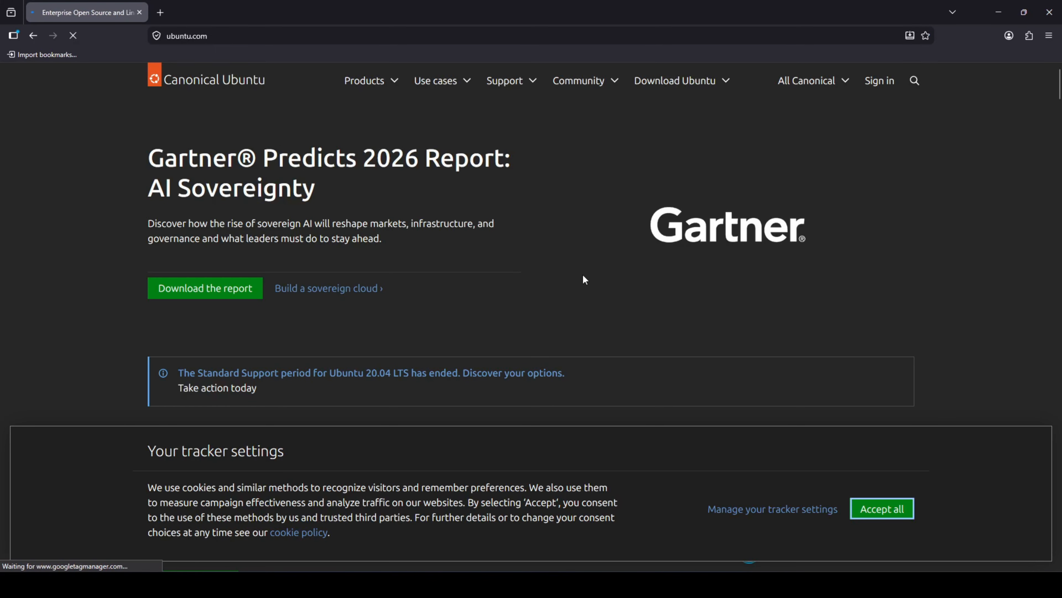
scroll(934, 412, "down", 1)
left_click(882, 509)
scroll(473, 301, "up", 1)
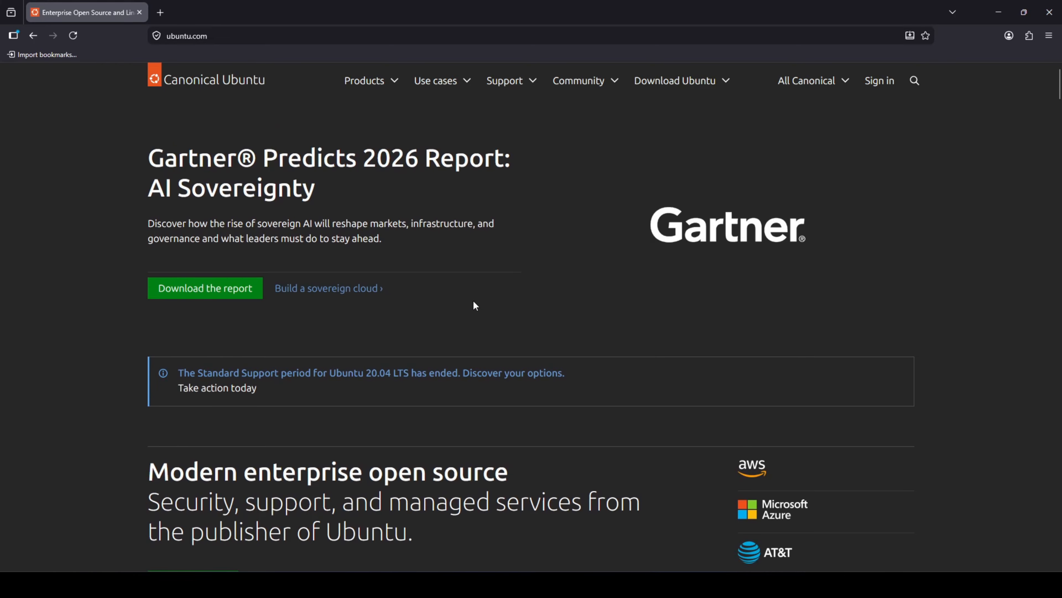
left_click(692, 86)
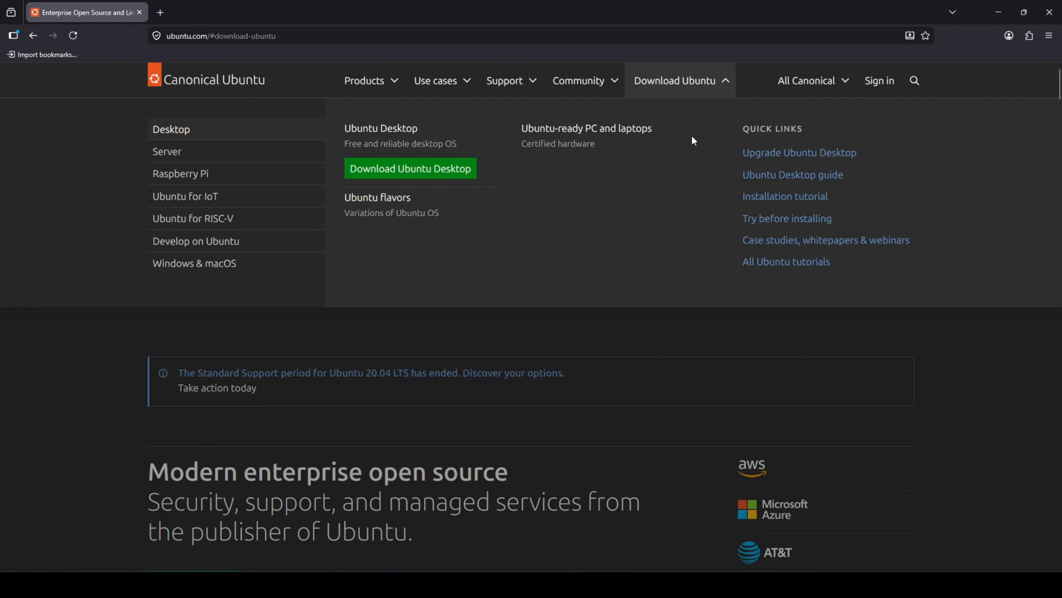
left_click(422, 174)
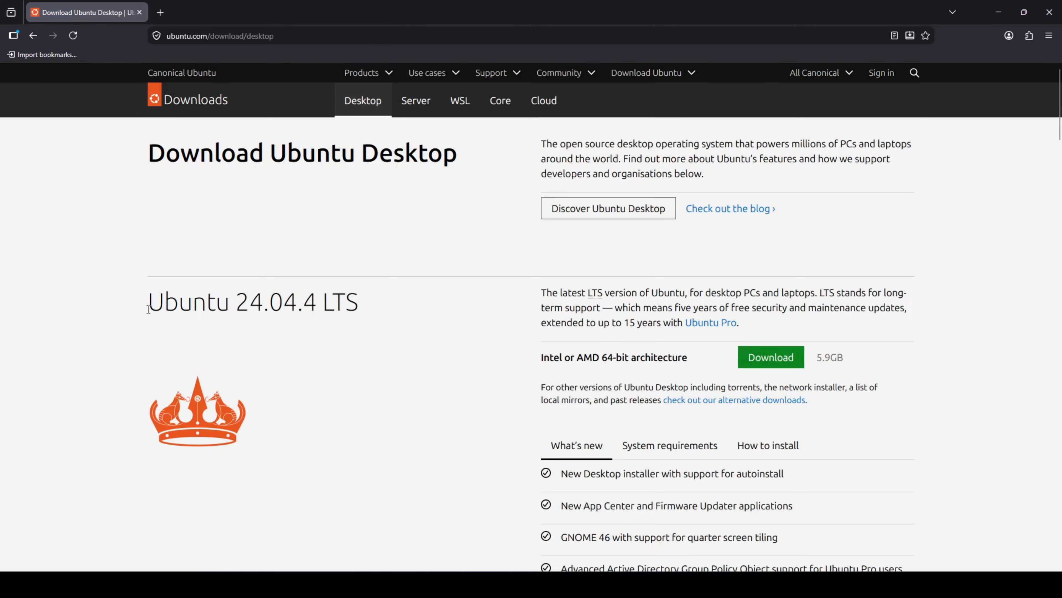
Download Ubuntu 24.04.4 LTS for Intel or AMD 64-bit architecture and locate its disc image in the Downloads folder.
left_click_drag(148, 308, 216, 309)
scroll(310, 311, "down", 3)
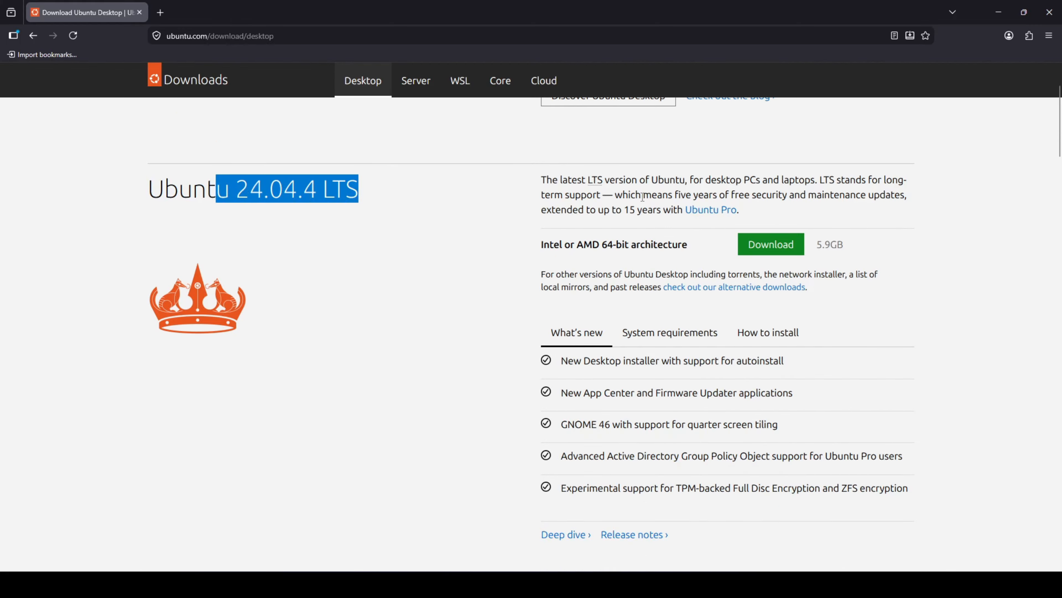
left_click_drag(615, 194, 907, 195)
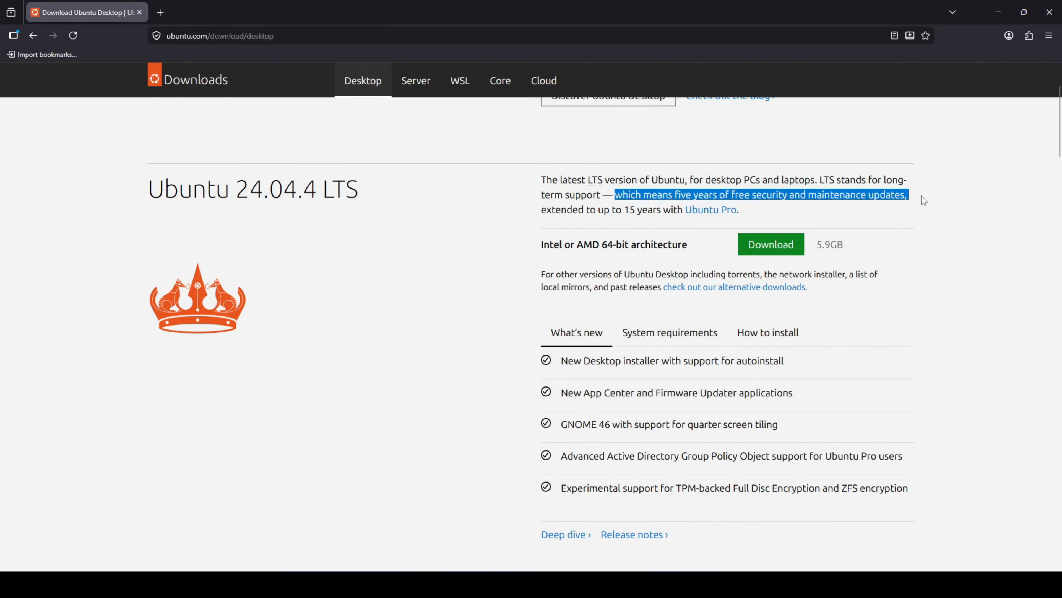
left_click(958, 197)
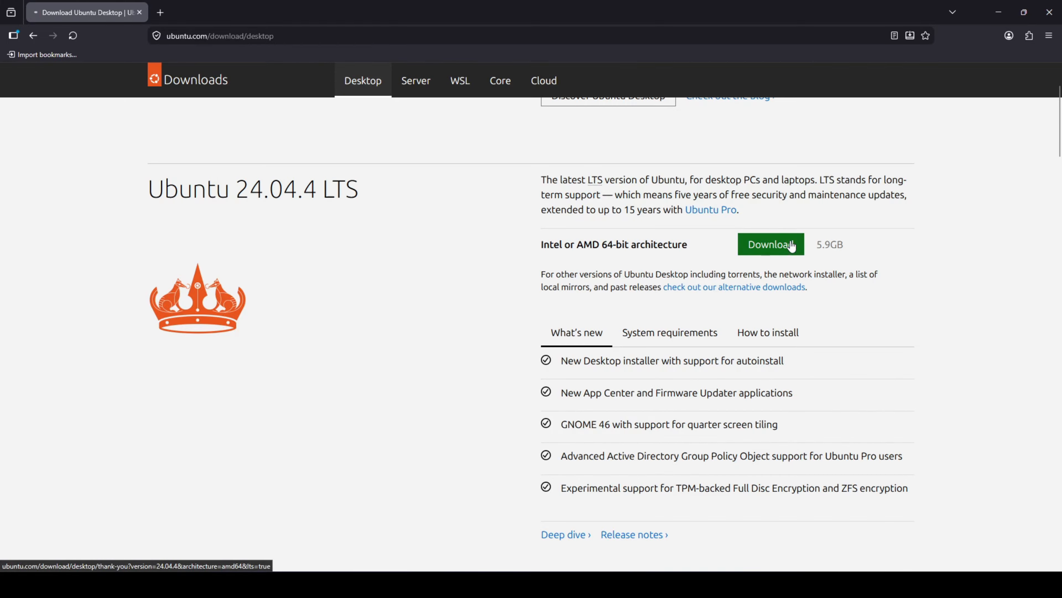
left_click(791, 246)
left_click(75, 173)
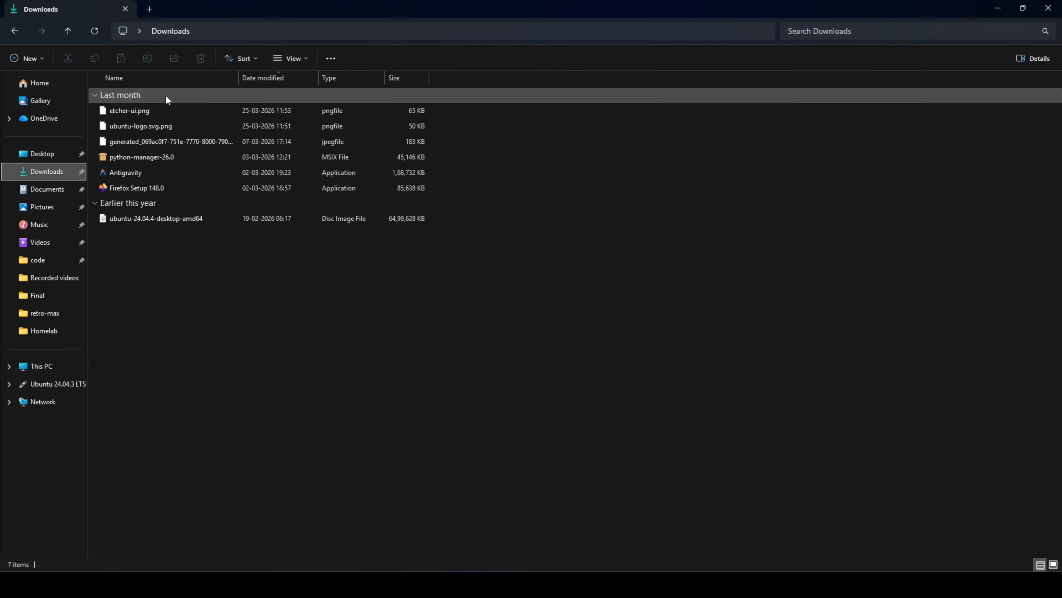
left_click(151, 220)
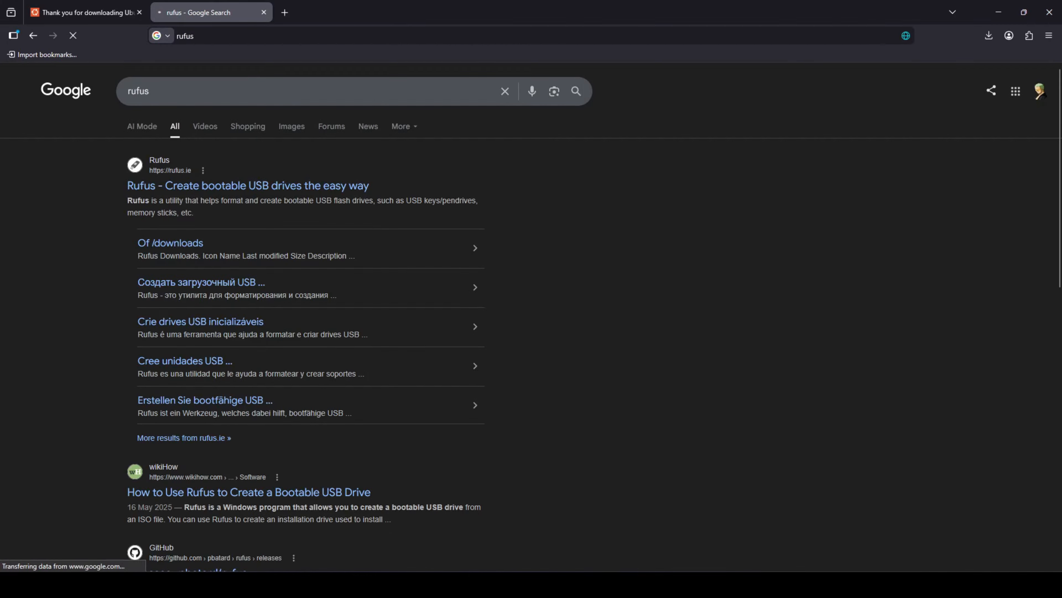
Open the official Rufus website from the search results and download rufus-4.13.exe for Windows x64.
left_click(256, 196)
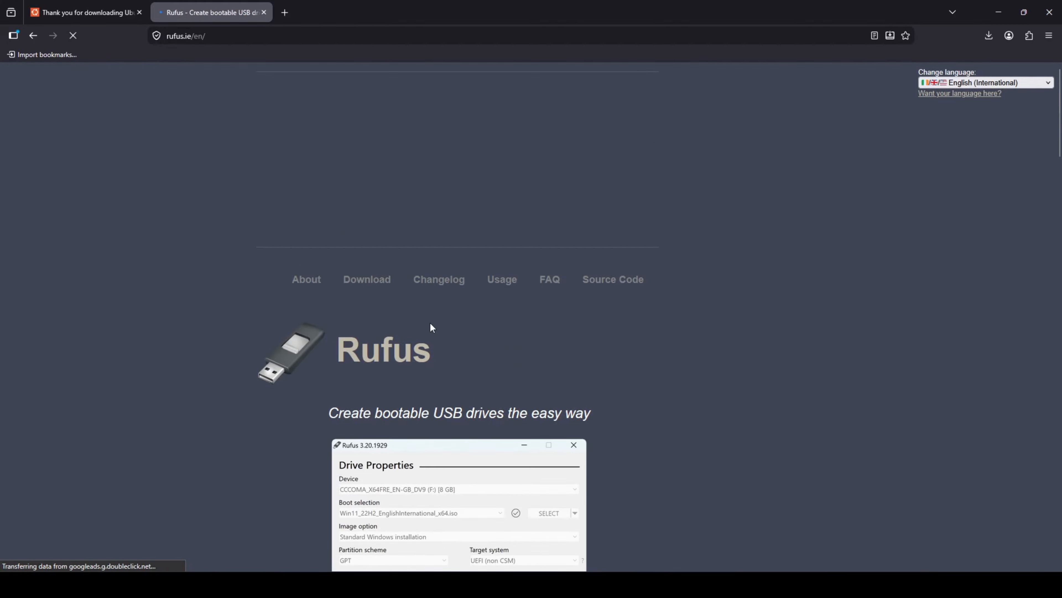
scroll(427, 322, "down", 8)
scroll(262, 325, "down", 8)
scroll(262, 325, "up", 12)
scroll(262, 330, "down", 6)
scroll(312, 568, "down", 3)
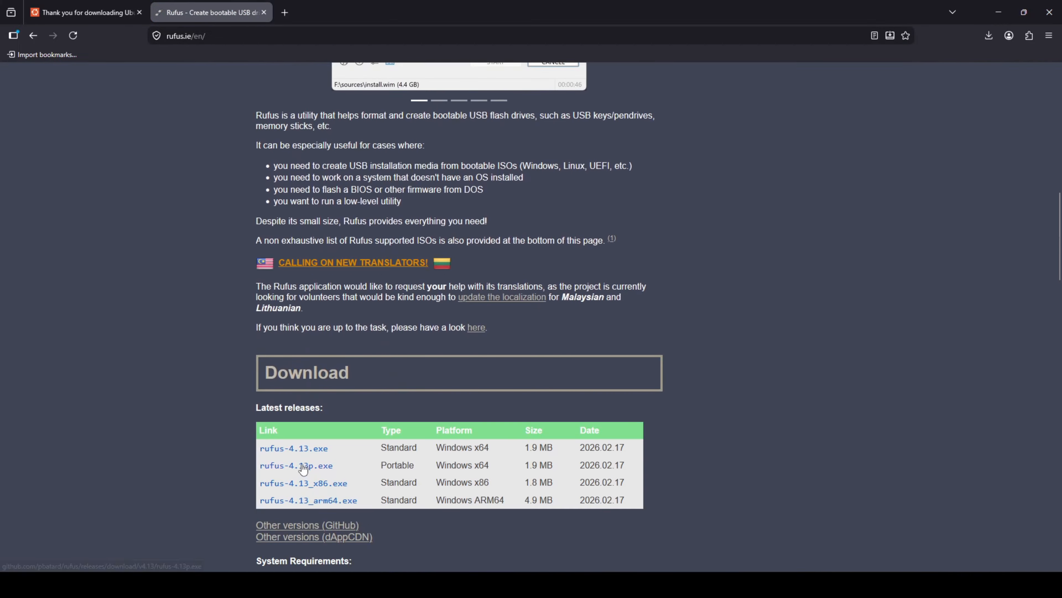
scroll(203, 423, "up", 14)
scroll(203, 423, "down", 12)
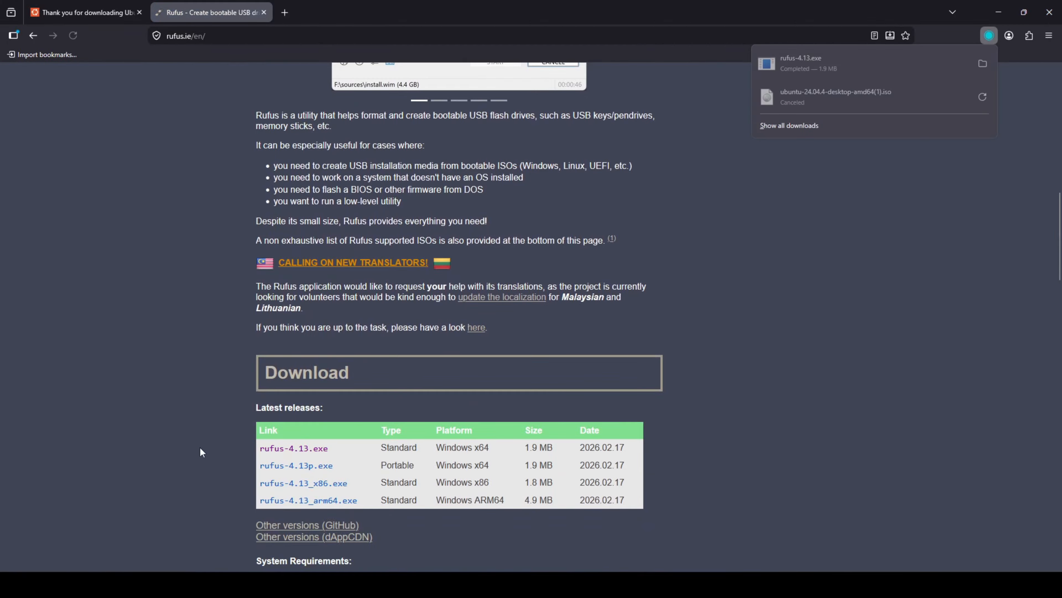
Launch the downloaded rufus-4.13 from its folder and choose PD (E:) [8 GB] as the device.
left_click(946, 96)
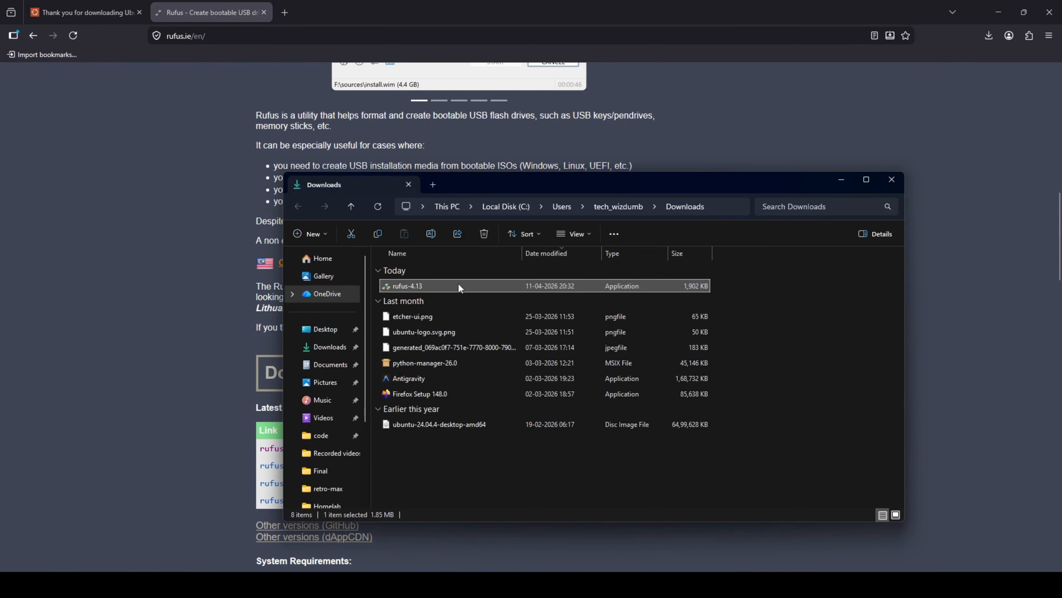
double_click(427, 288)
left_click(474, 161)
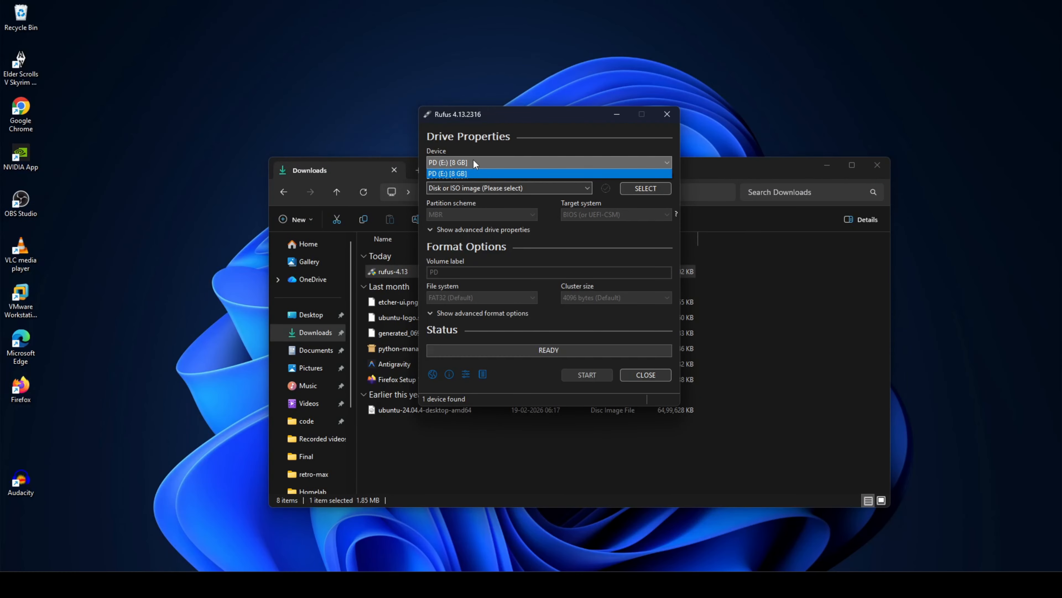
left_click(473, 160)
left_click(472, 162)
left_click(473, 173)
Set the boot selection to a disk or ISO image and load ubuntu-24.04.4-desktop-amd64.iso.
left_click(469, 187)
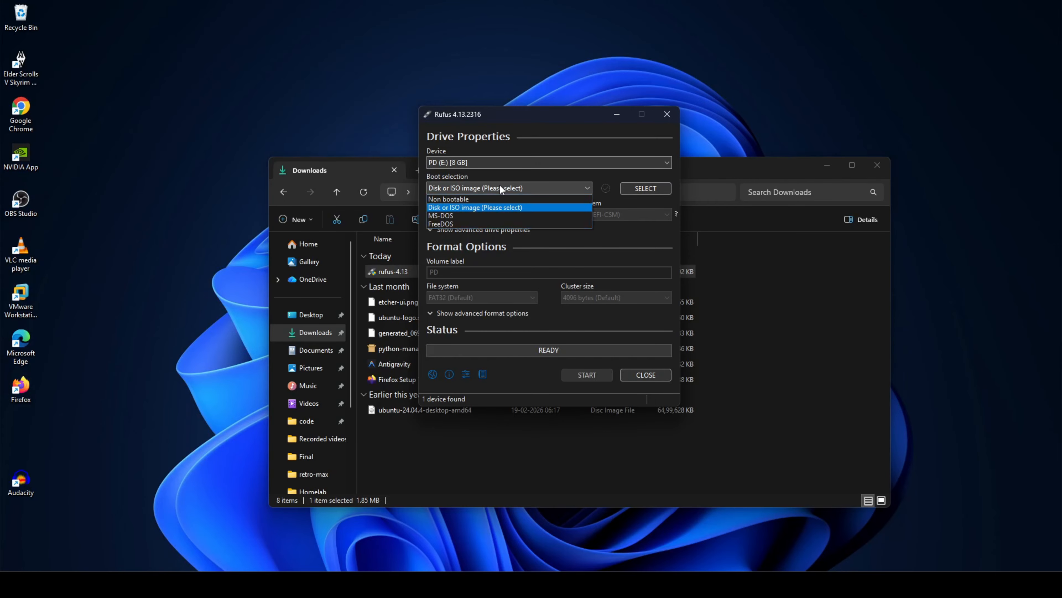
left_click(443, 207)
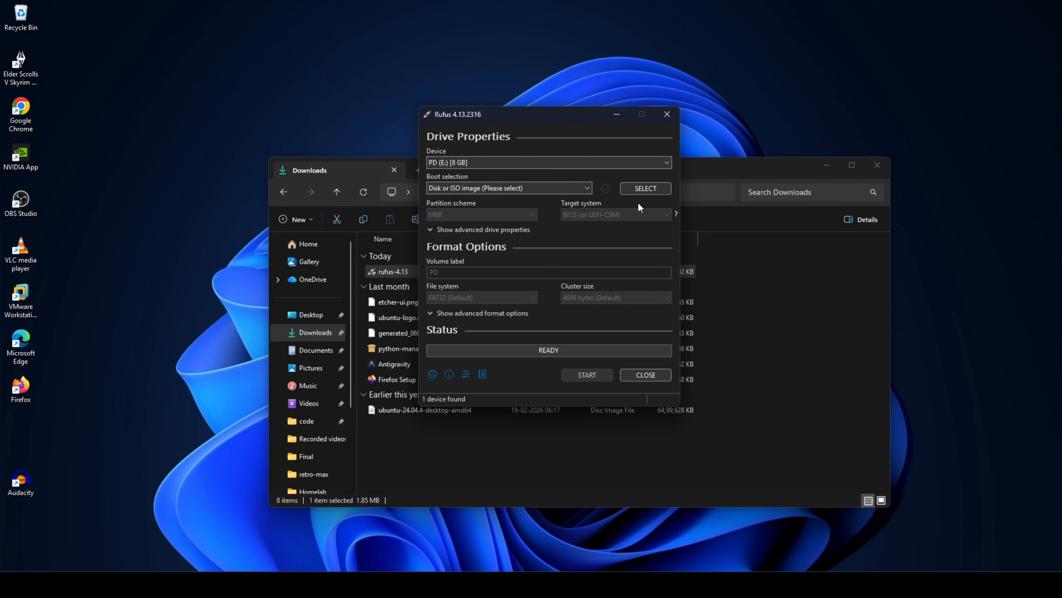
left_click(645, 189)
left_click(576, 212)
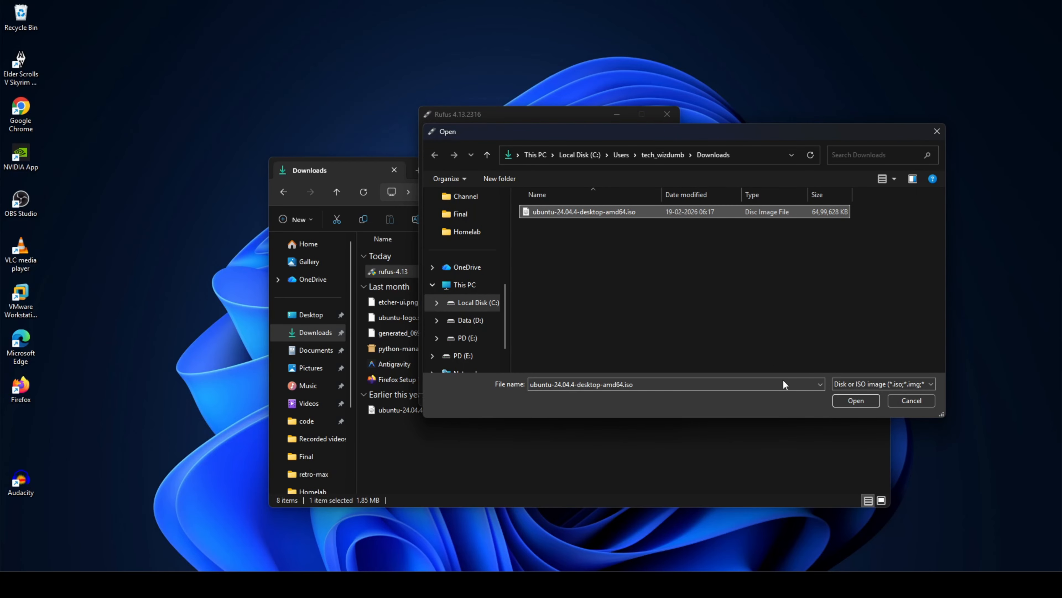
left_click(856, 401)
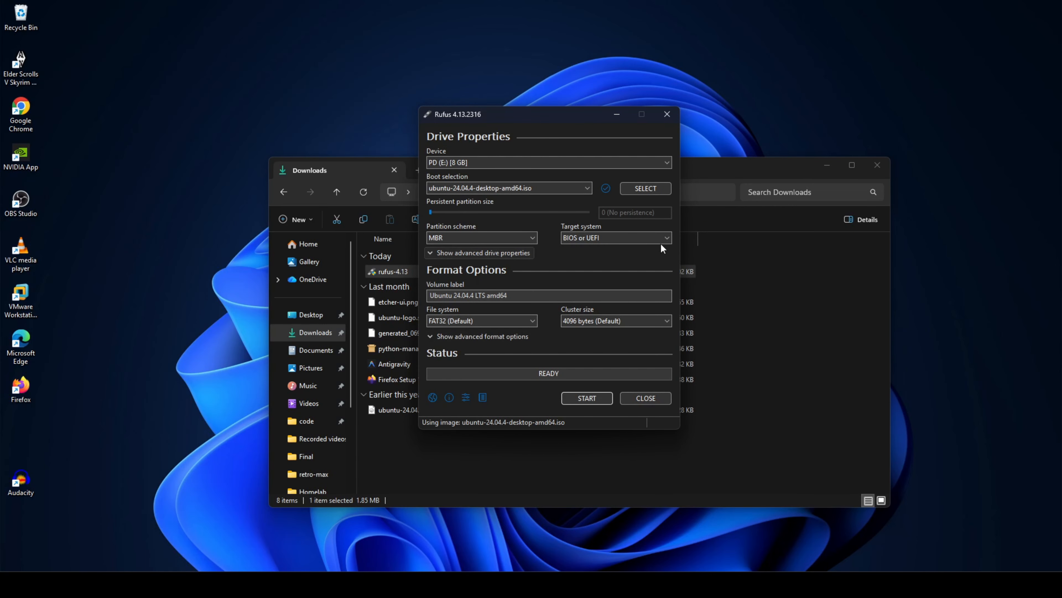
Start writing the bootable USB drive in ISO Image mode with the default volume label, accepting erasure of its data.
left_click_drag(582, 295, 429, 293)
left_click(553, 299)
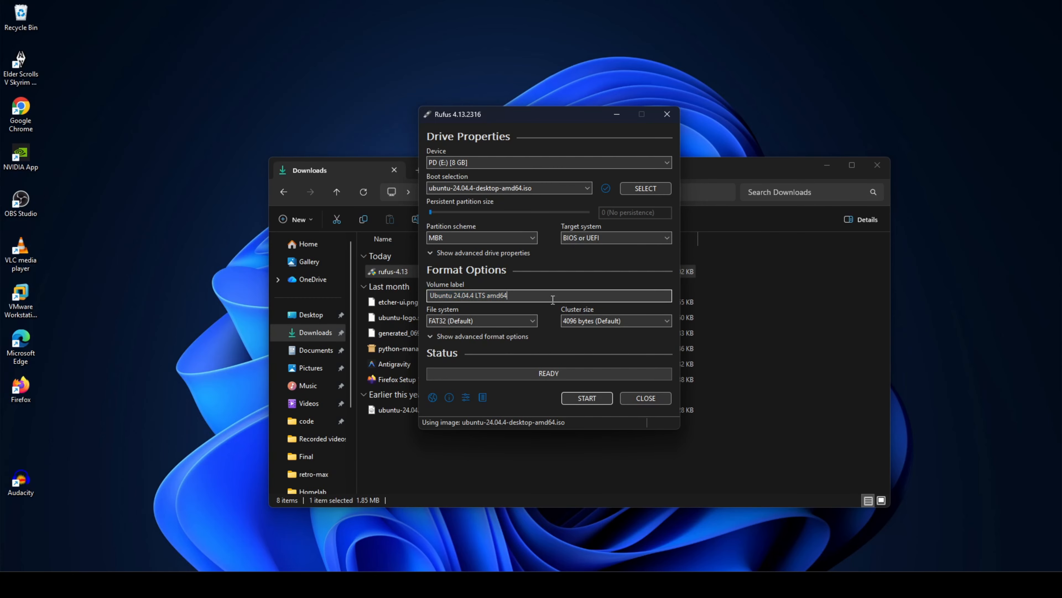
left_click(587, 398)
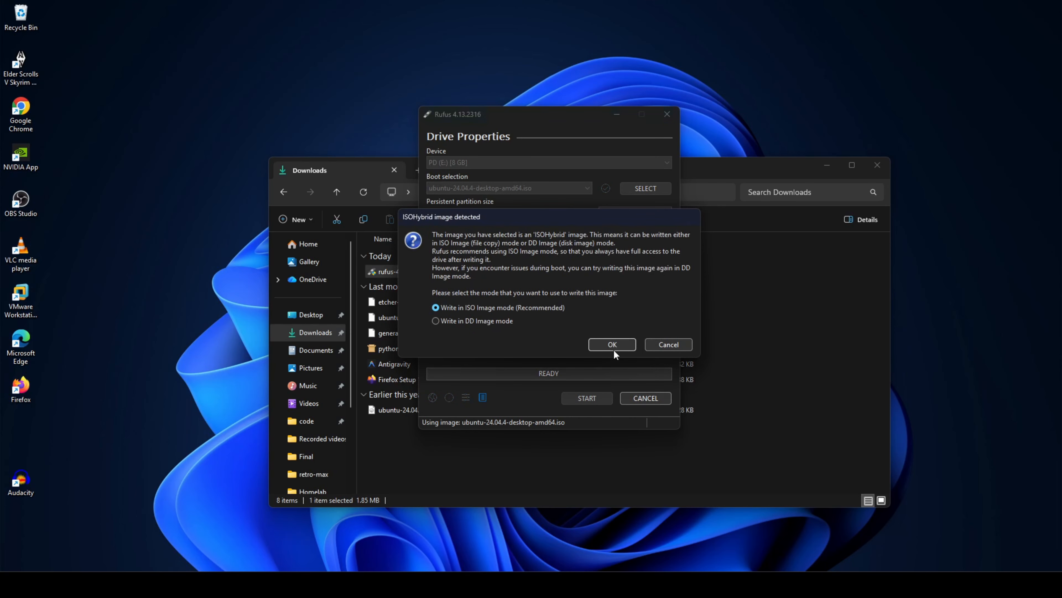
left_click(613, 343)
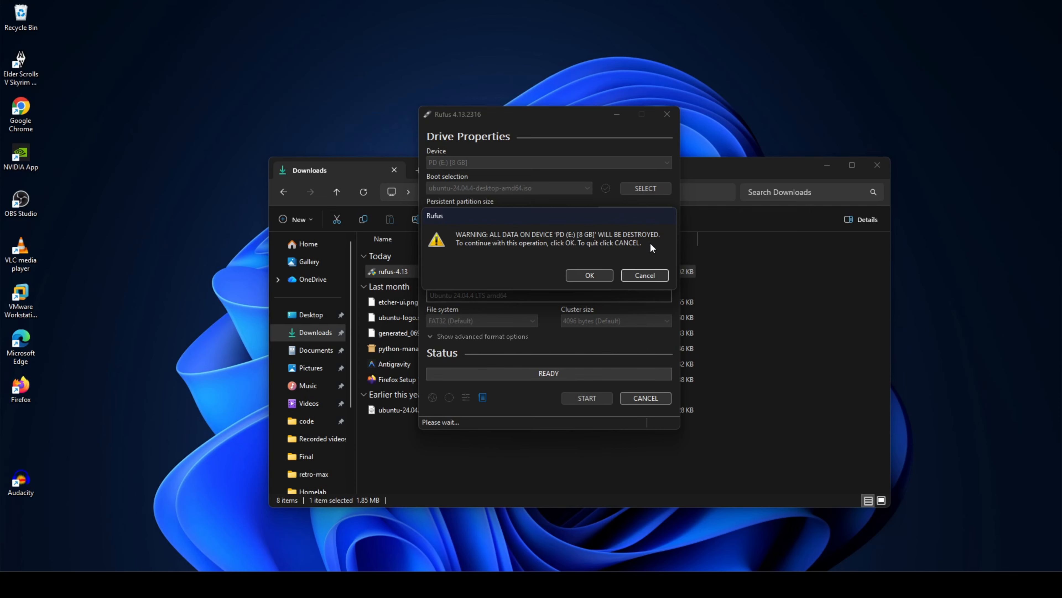
left_click(572, 274)
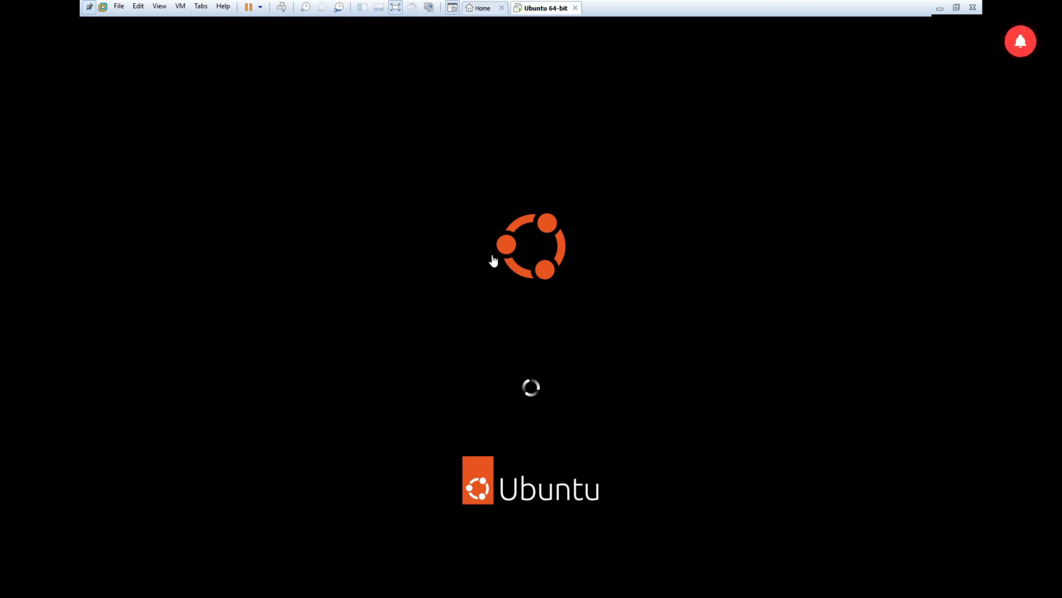
Go through the initial Ubuntu setup with English, default accessibility options, the English (US) keyboard layout and the wired connection.
left_click(479, 278)
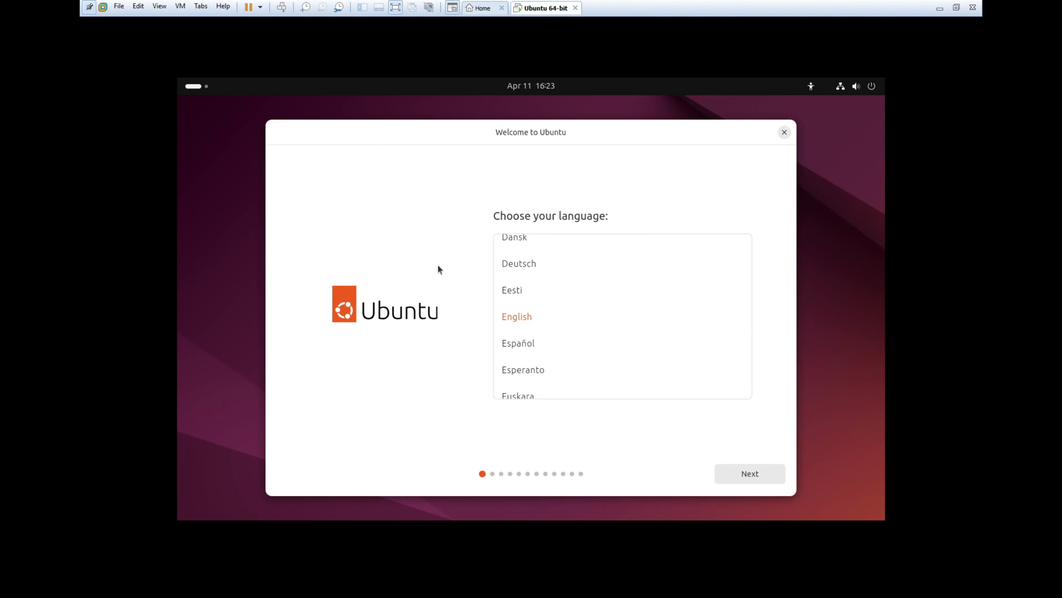
left_click(761, 474)
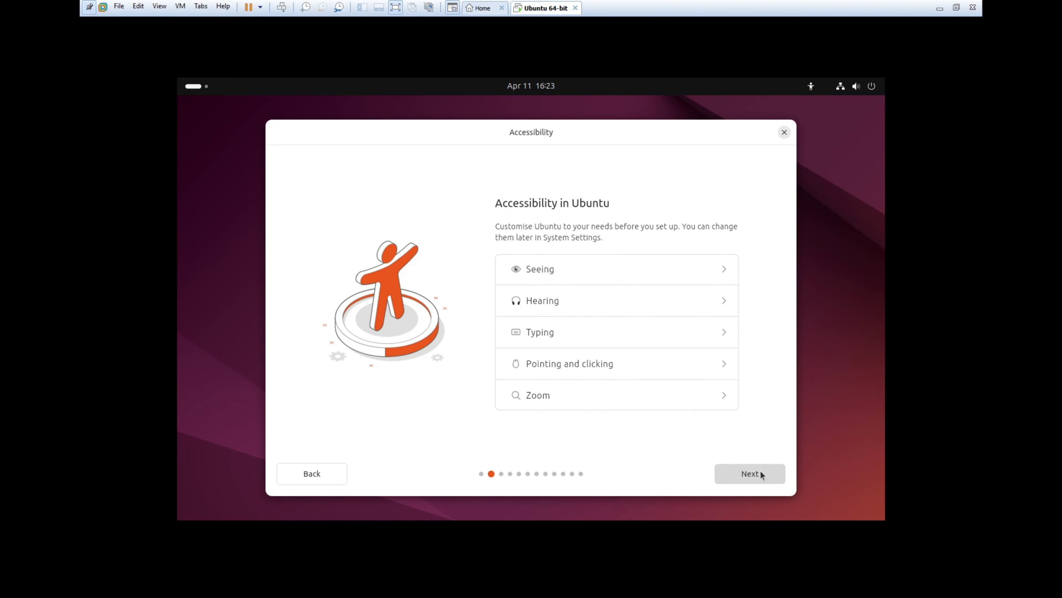
left_click(761, 474)
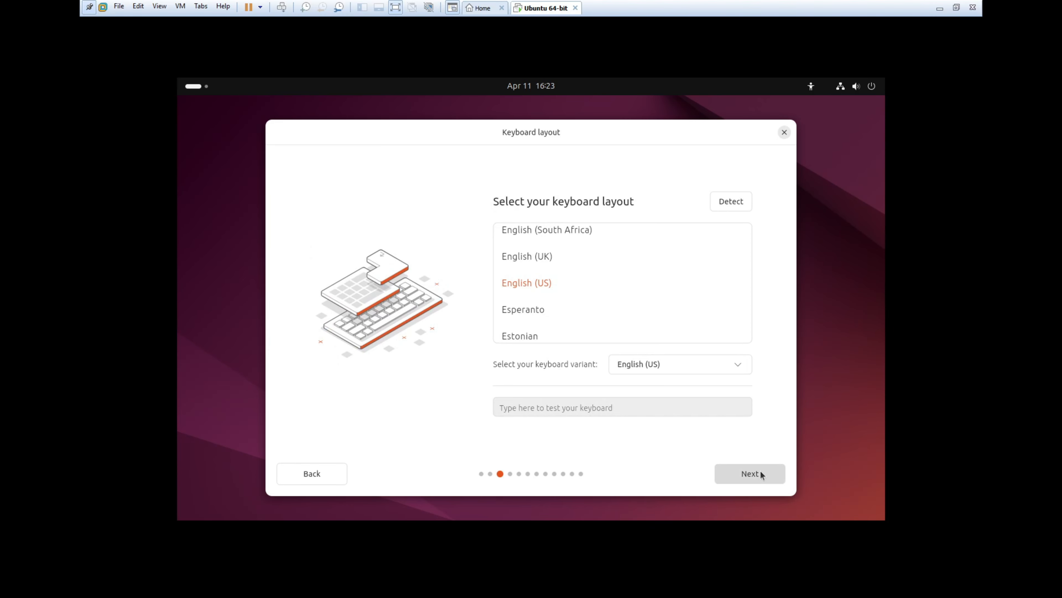
left_click(760, 471)
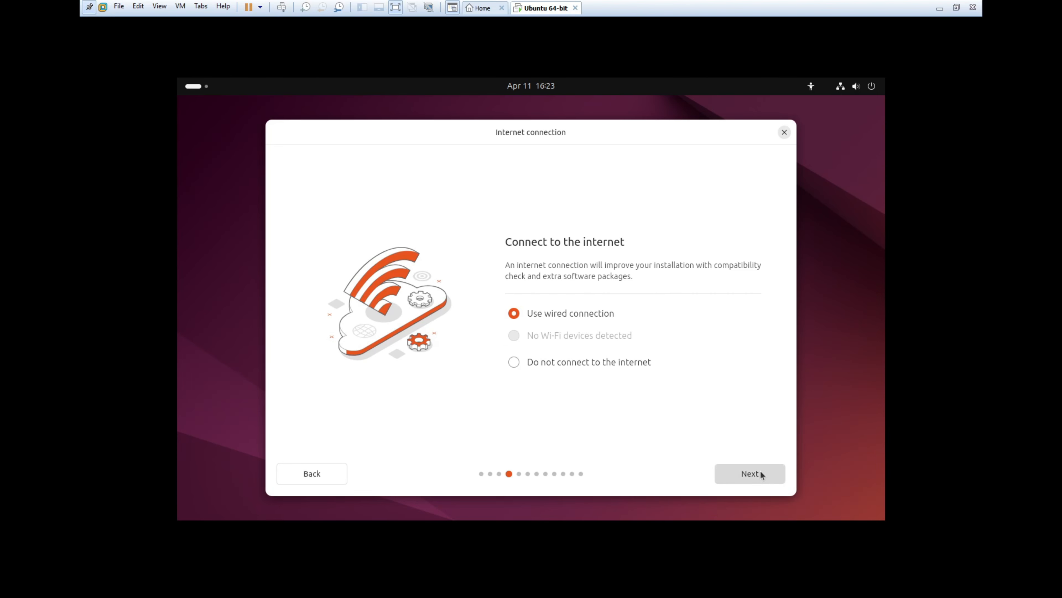
left_click(760, 477)
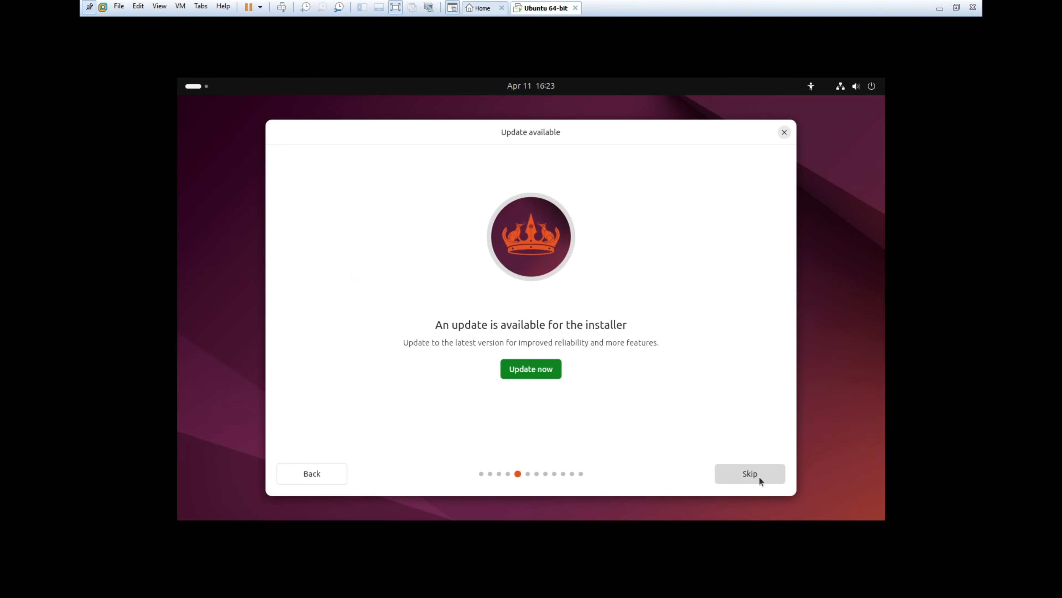
Skip the installer update and choose to install Ubuntu rather than try it.
left_click(759, 477)
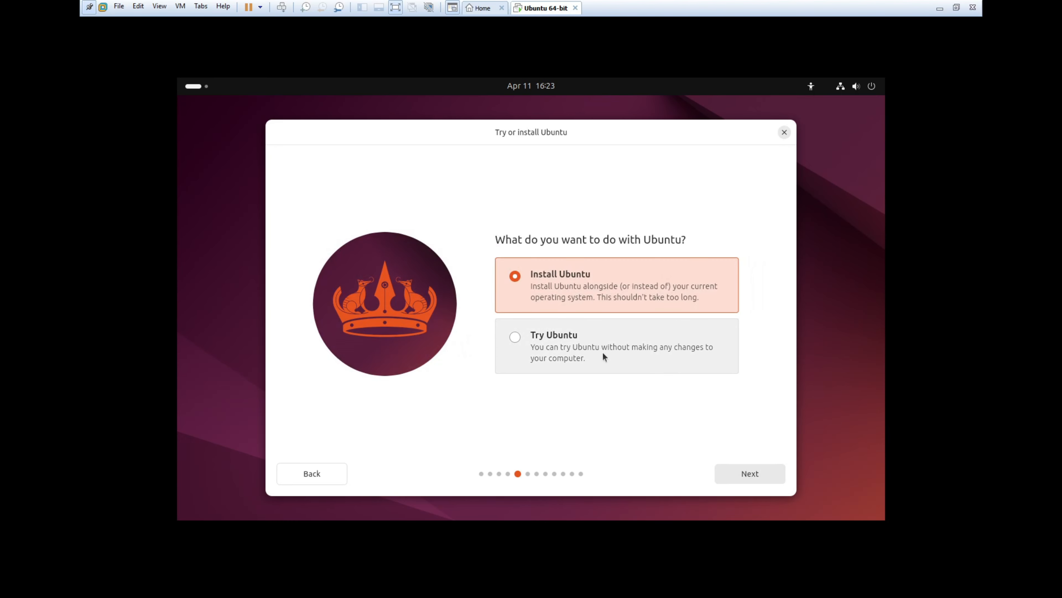
left_click(530, 335)
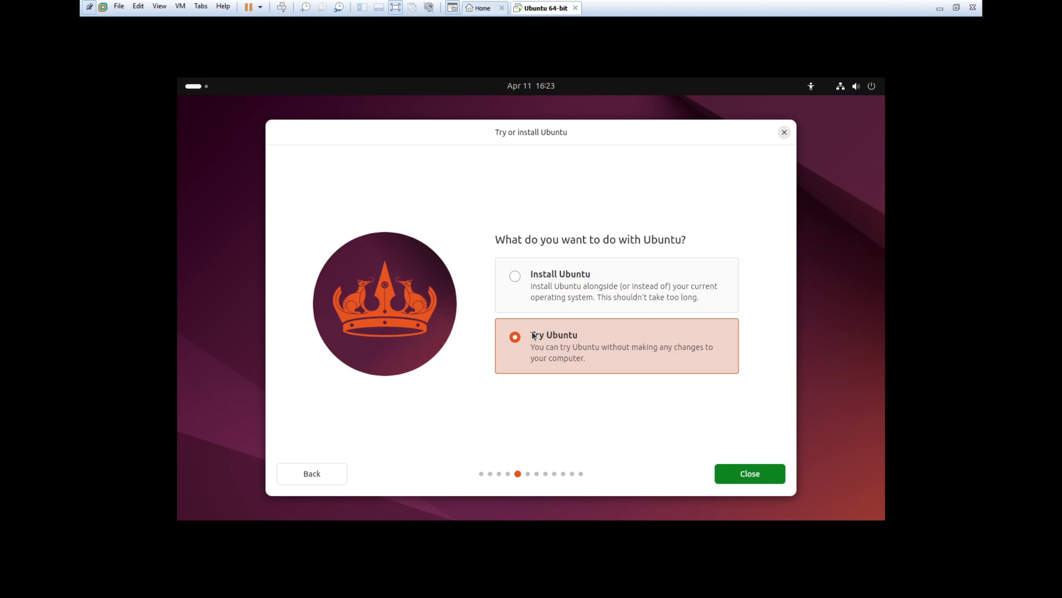
left_click(557, 294)
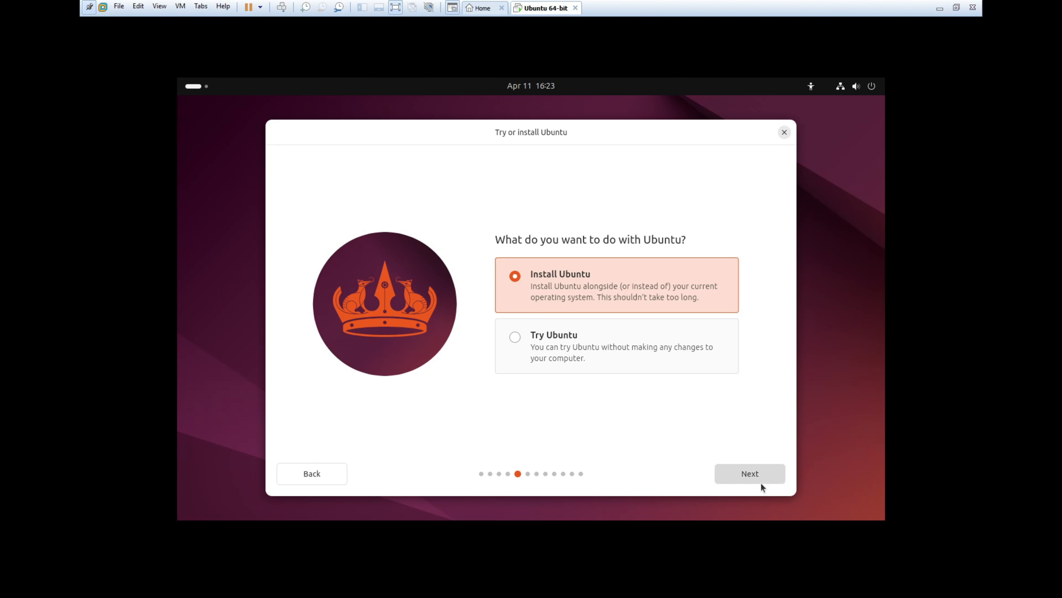
Choose an interactive installation with the default app selection and leave out the recommended proprietary software.
left_click(759, 473)
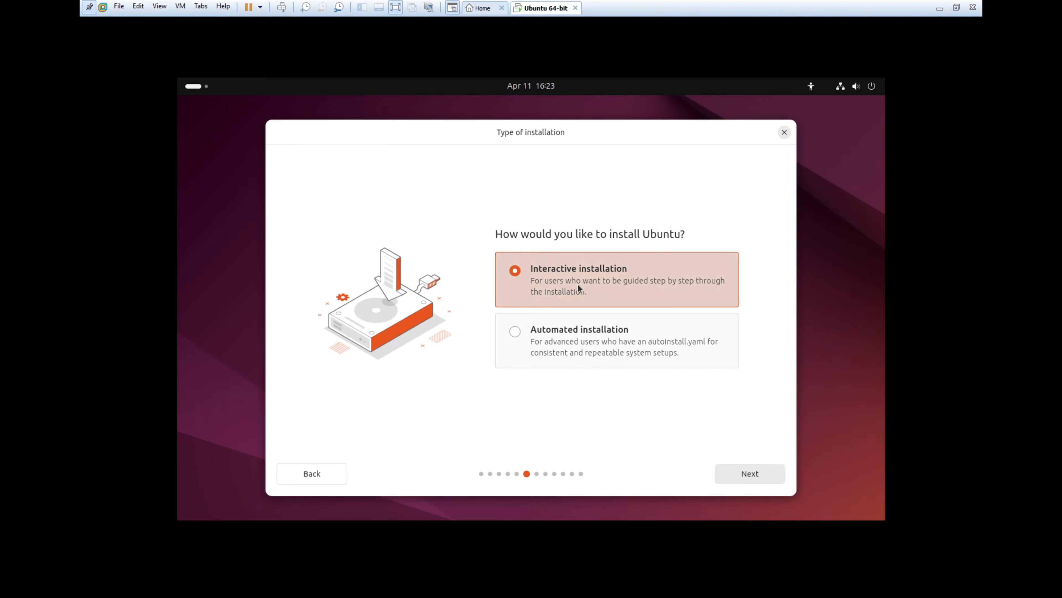
left_click(745, 479)
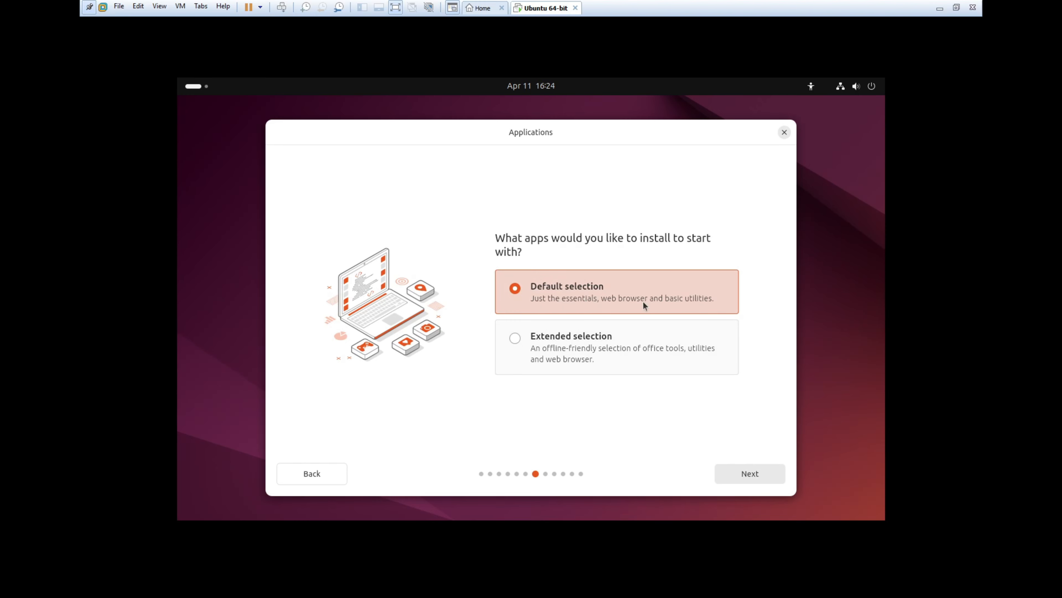
left_click(627, 362)
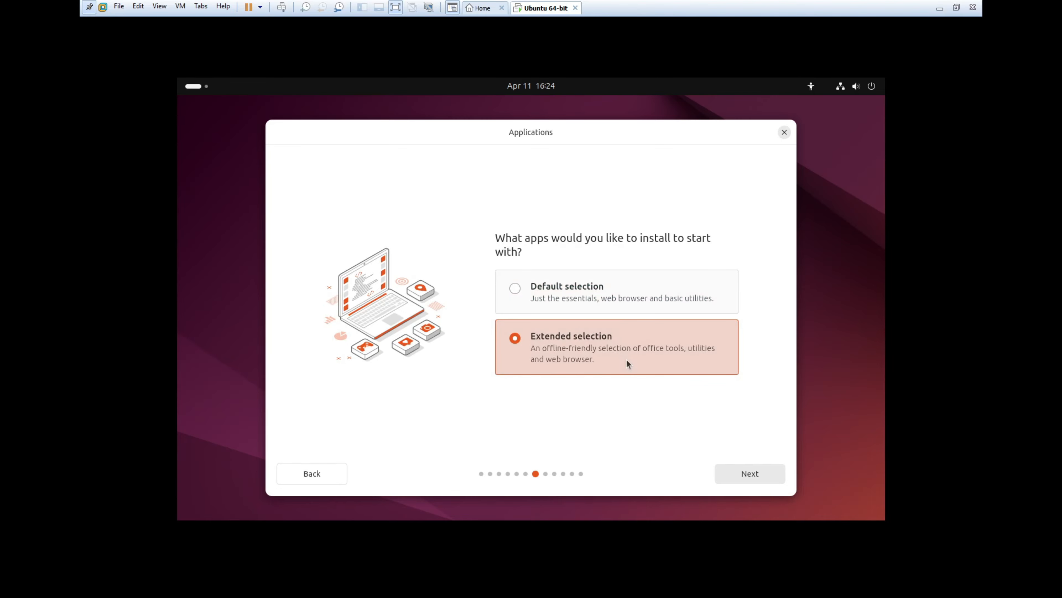
left_click(617, 290)
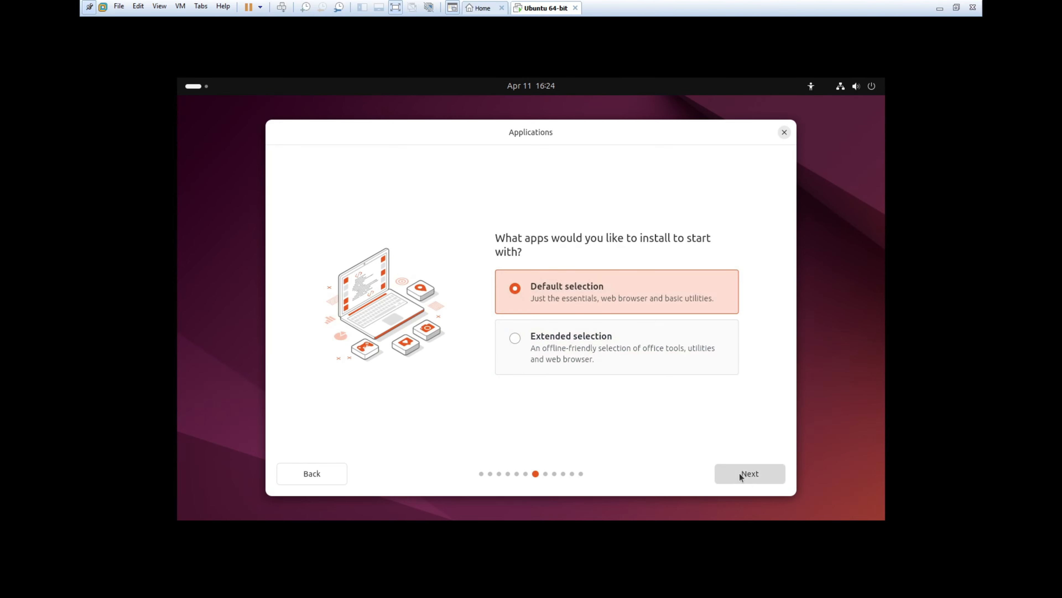
left_click(746, 481)
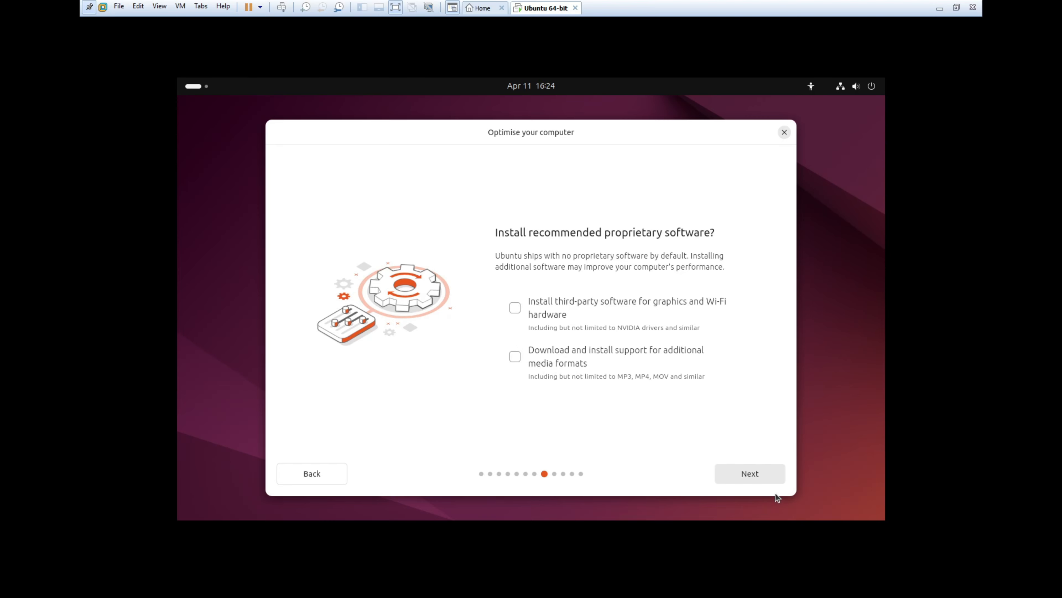
left_click(766, 473)
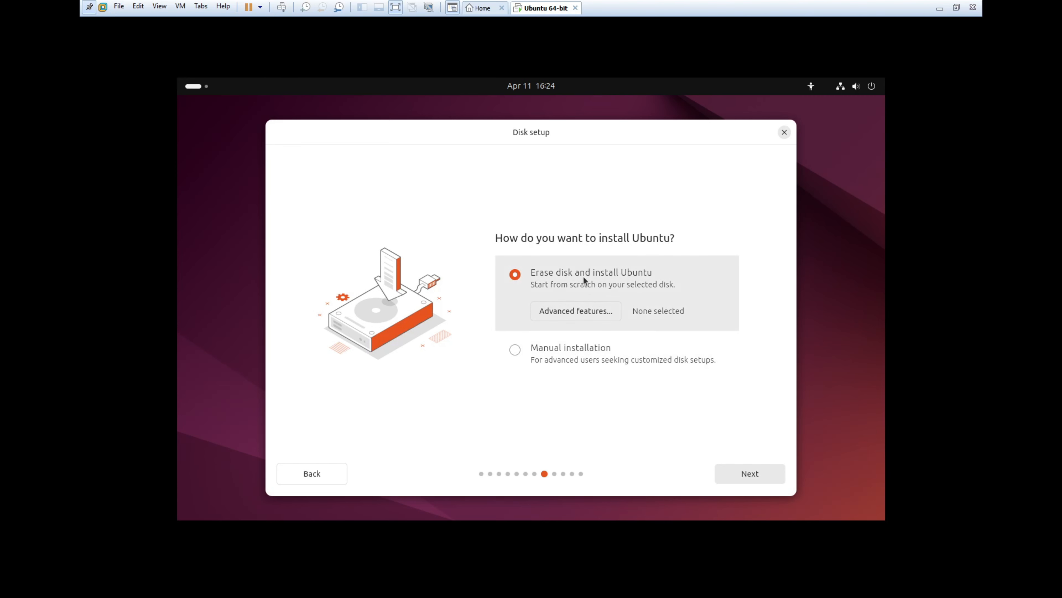
Choose manual installation for the disk setup and proceed to partitioning.
left_click(584, 350)
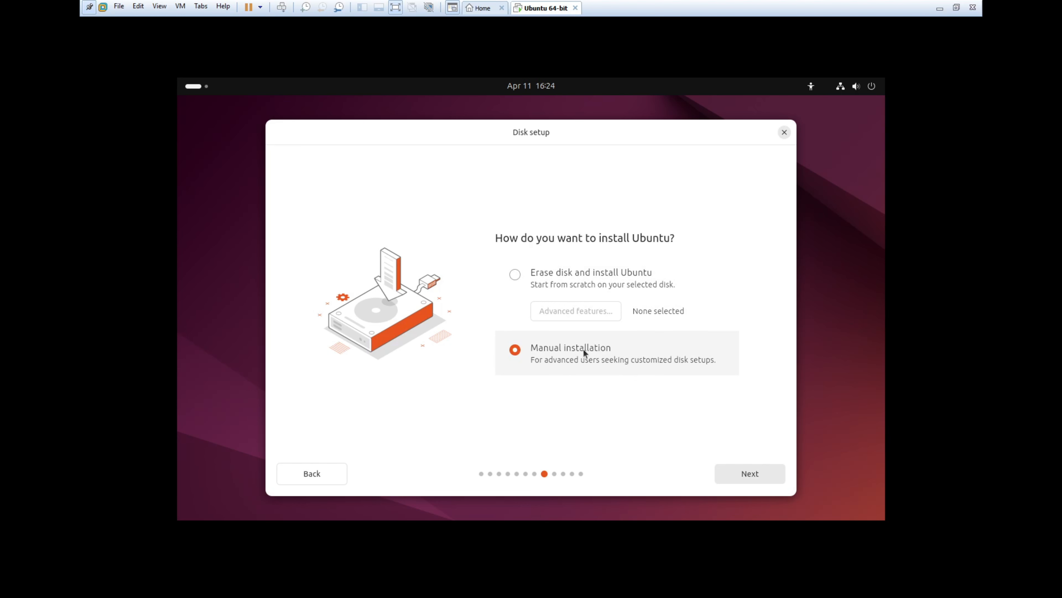
left_click(578, 286)
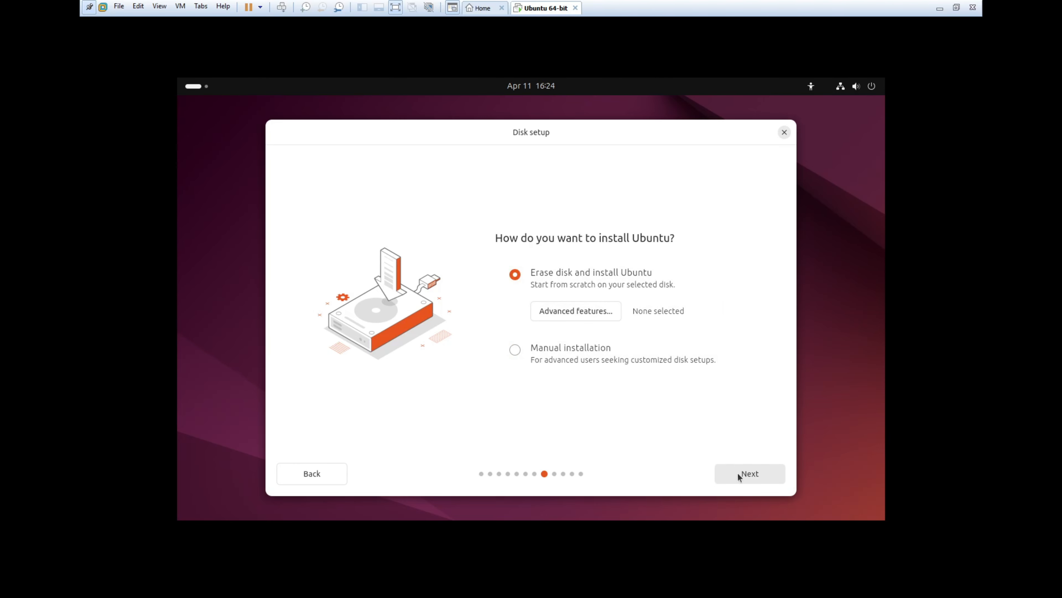
left_click(601, 363)
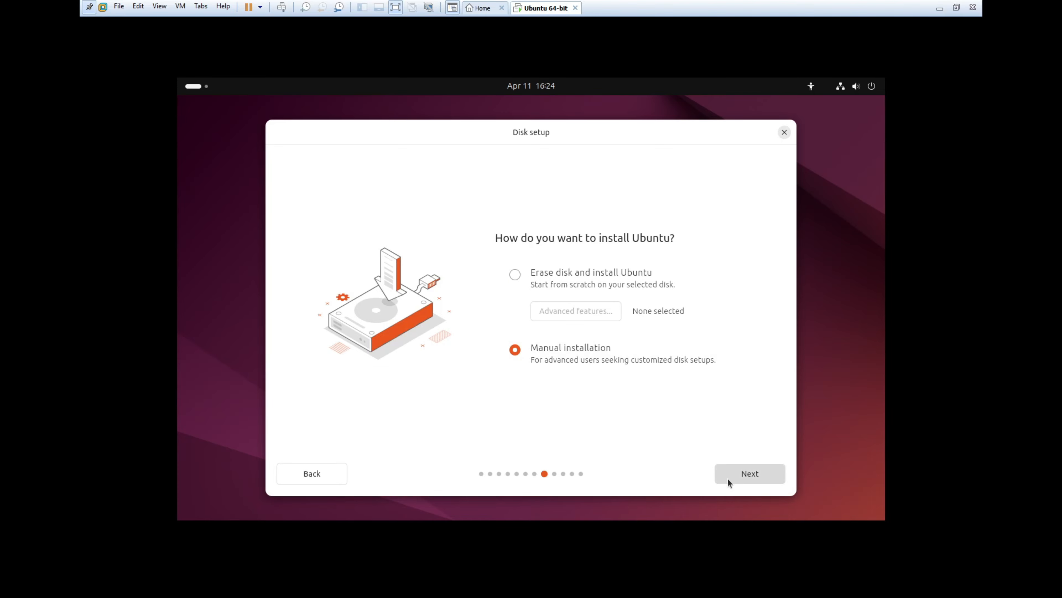
left_click(728, 477)
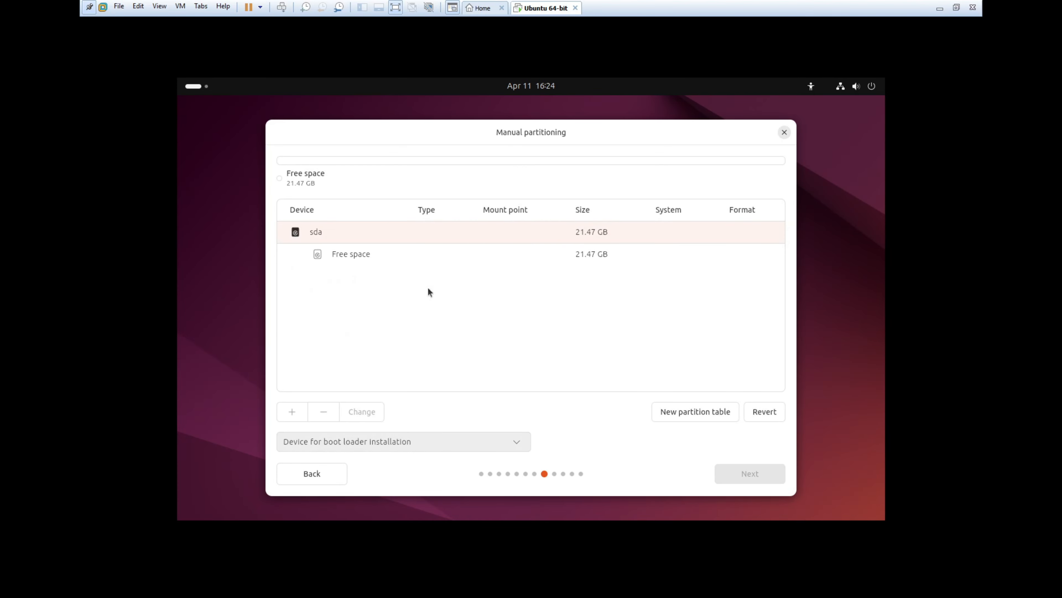
Create an Ext4 partition of 21473 MB from the free space on sda, leaving the mount point empty.
left_click(359, 260)
left_click(440, 362)
left_click(339, 260)
left_click(297, 416)
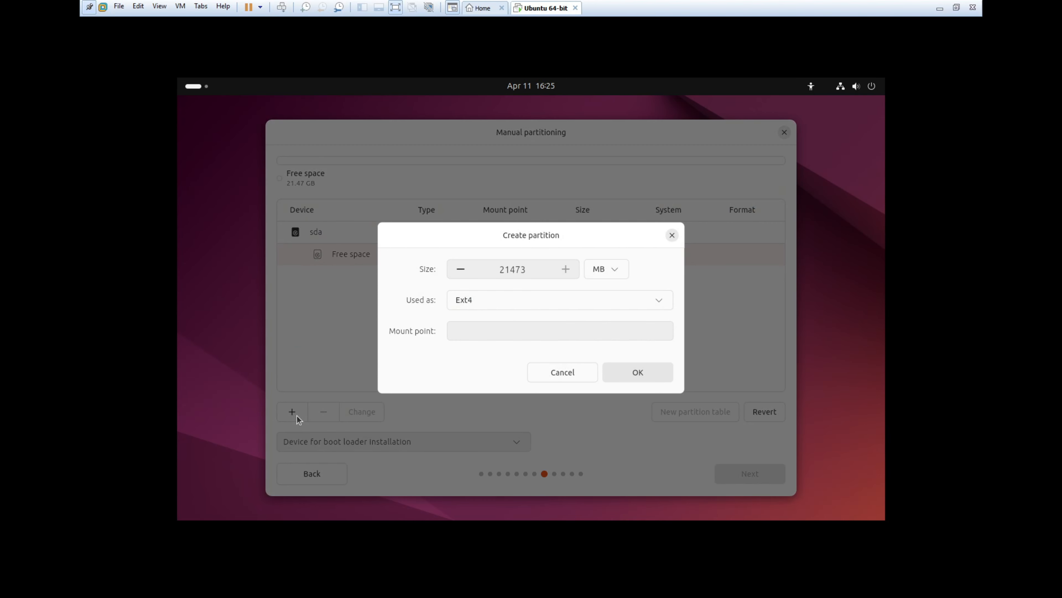
left_click(520, 298)
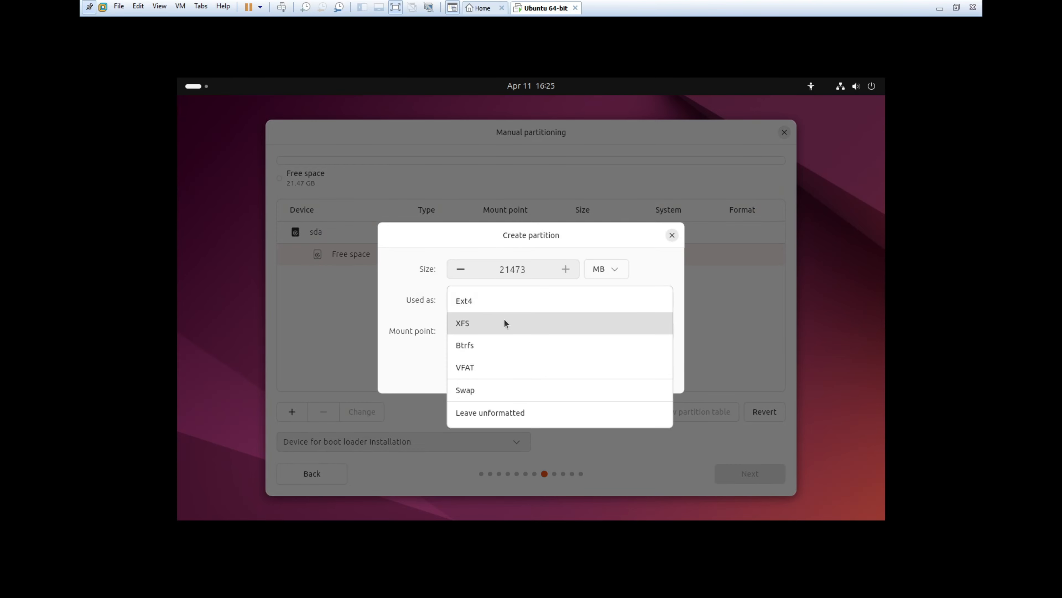
left_click(498, 302)
left_click(505, 338)
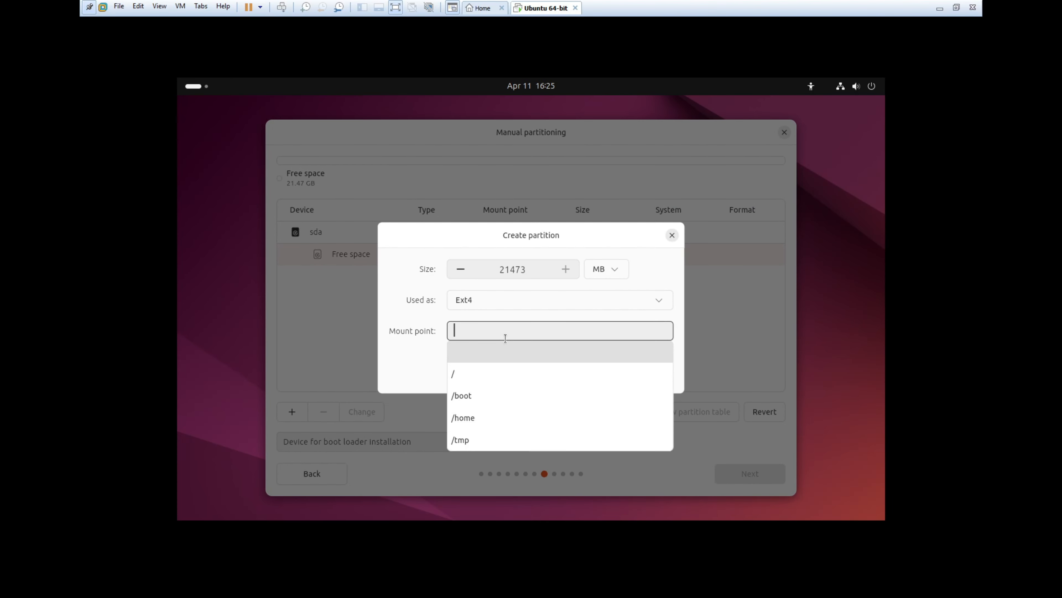
left_click(481, 359)
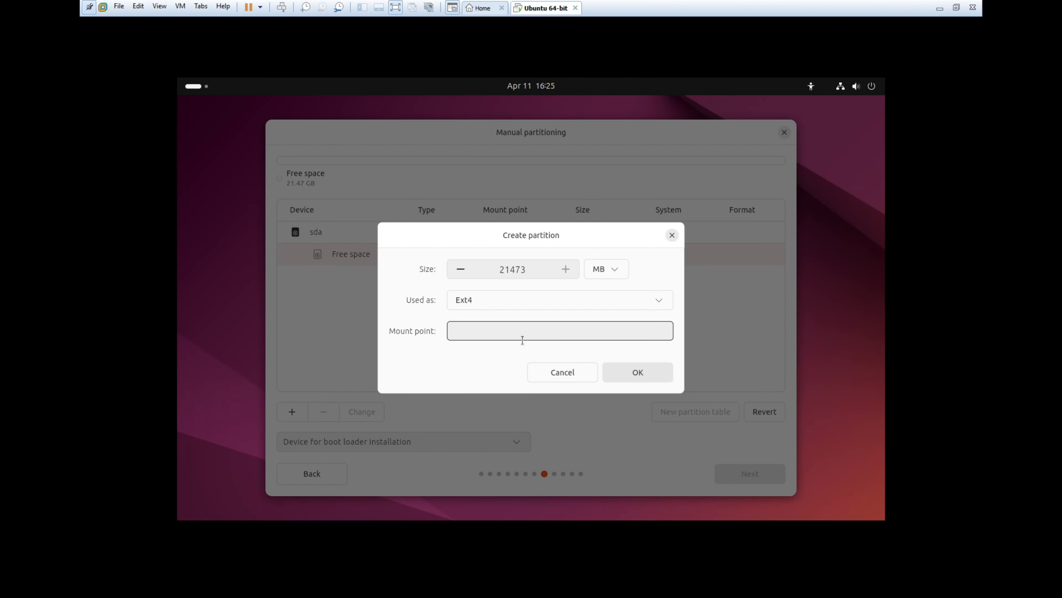
left_click(647, 372)
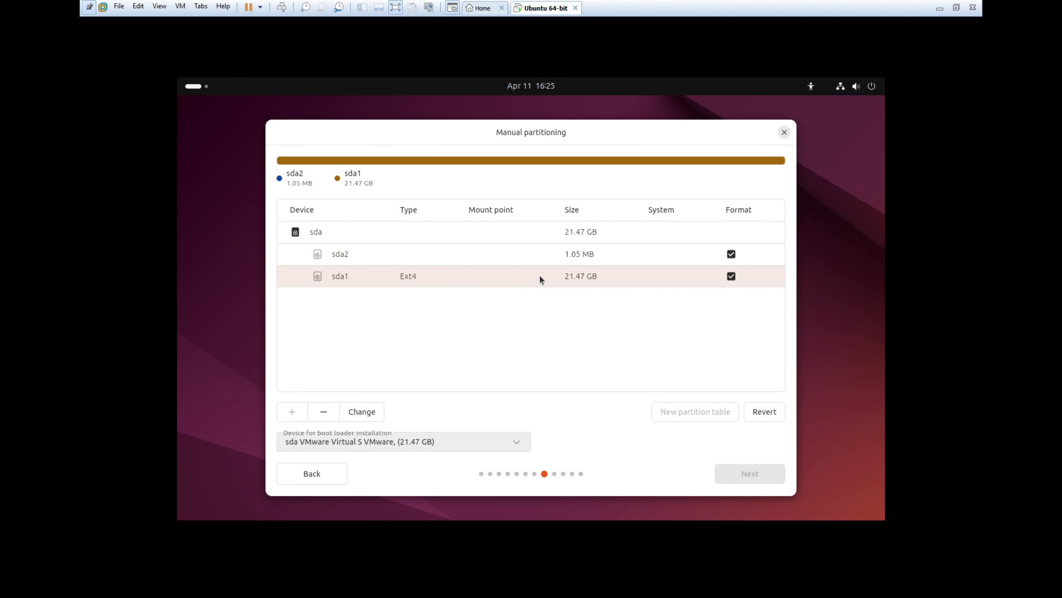
Set the mount point of partition sda1 to / and proceed to account creation.
left_click(354, 413)
left_click(502, 330)
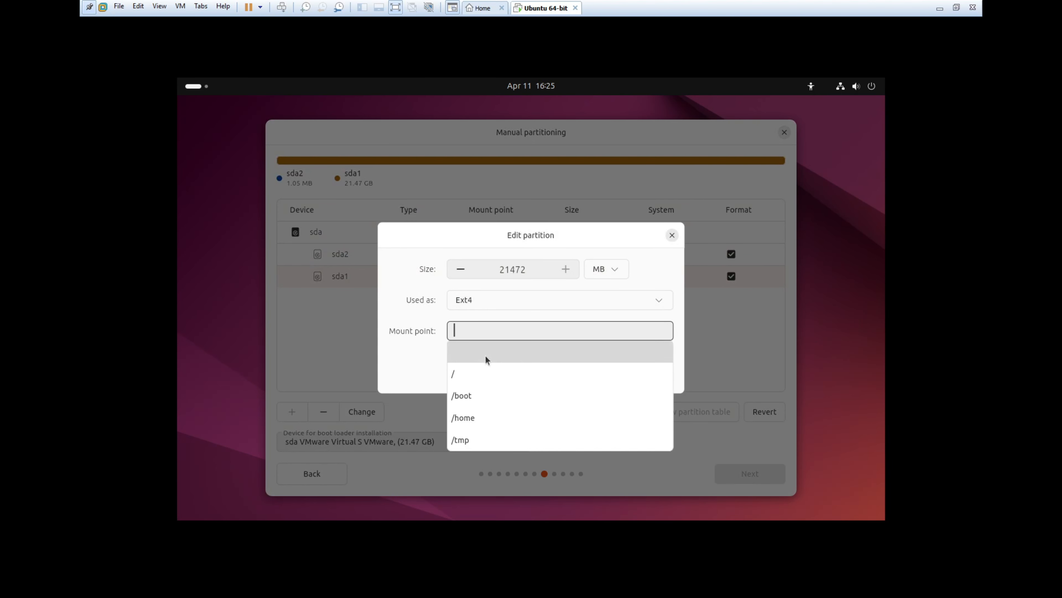
left_click(475, 376)
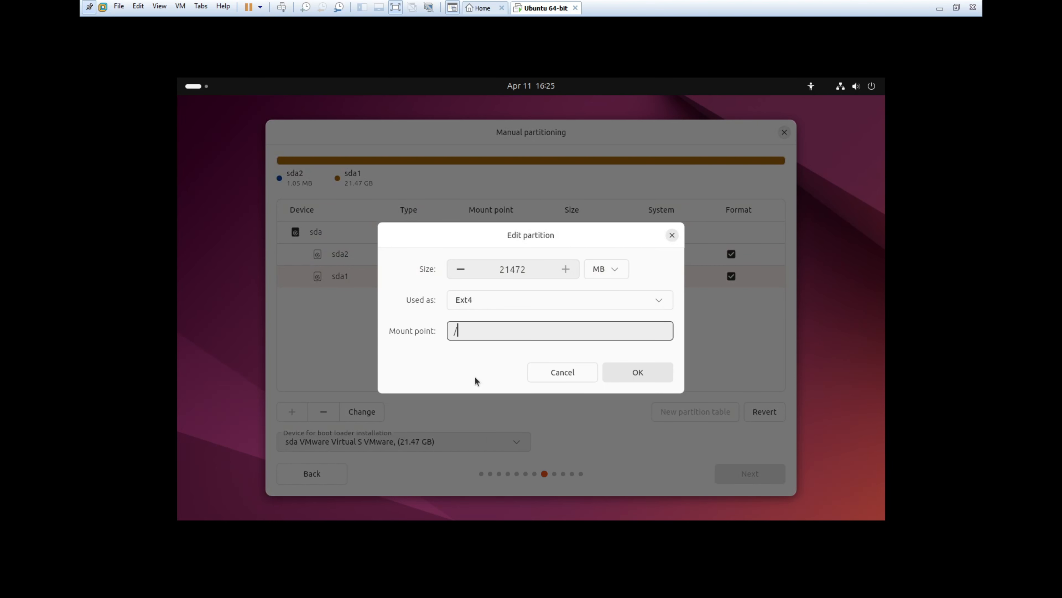
left_click(667, 370)
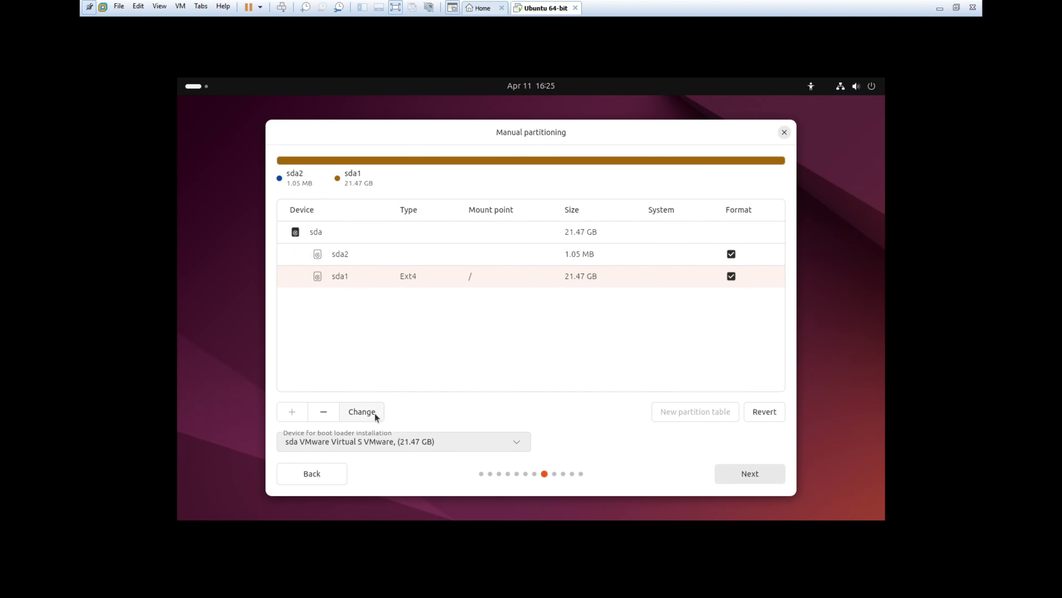
left_click(743, 476)
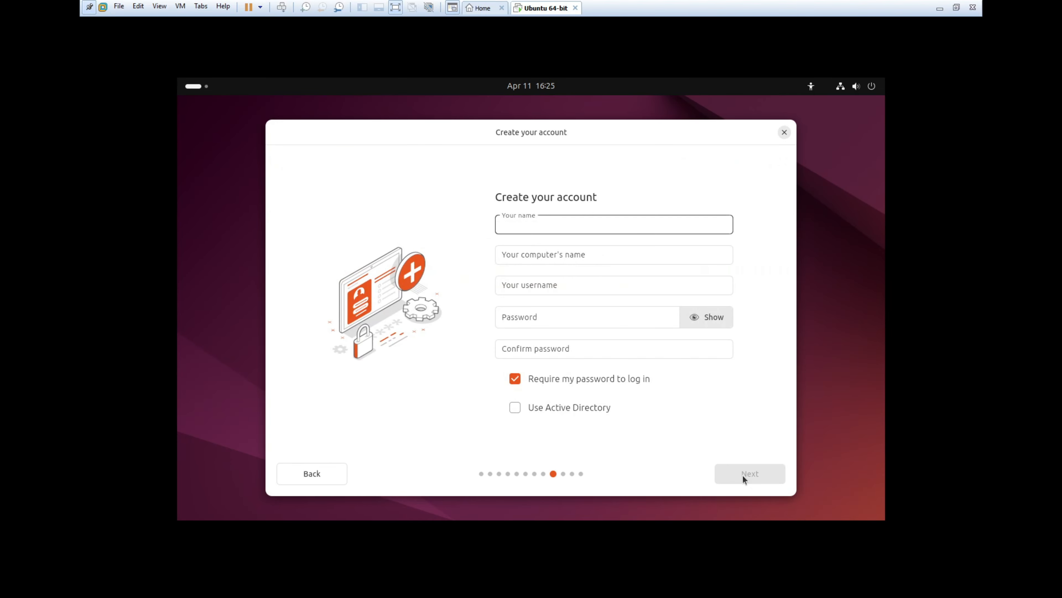
Enter the account holder's name and set the computer's name to tech-wizdumb-server.
type("tech_w")
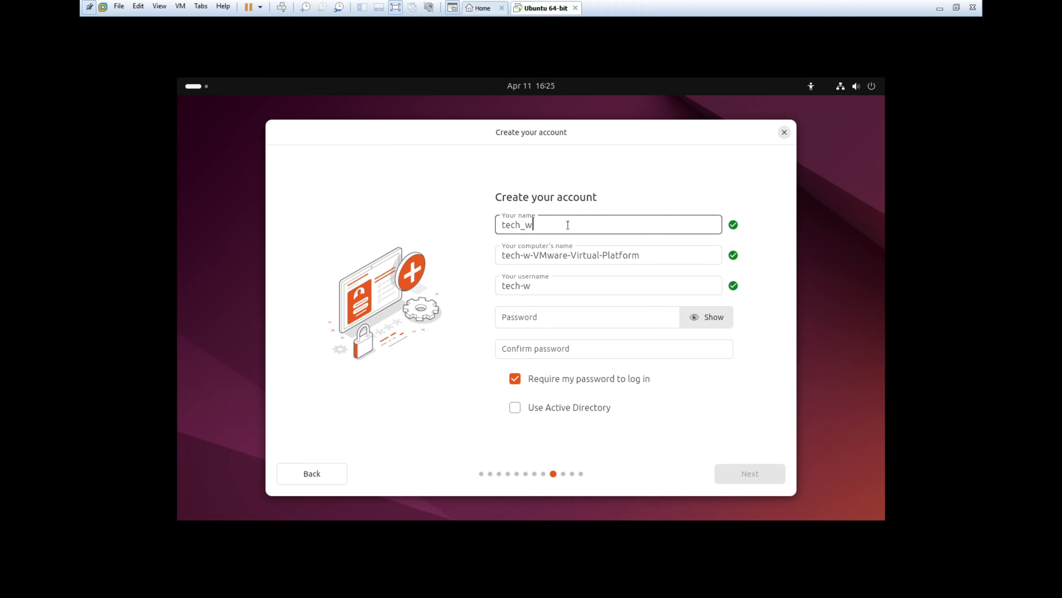
type("izdumb")
left_click(572, 251)
left_click_drag(565, 256, 685, 263)
type("server")
key("ctrl+Left")
key("Tab")
Enter and confirm the account password, require it for login, and submit the account details.
left_click(543, 320)
type("pa••••••••")
key("Tab")
key("Tab")
type("••••••••••")
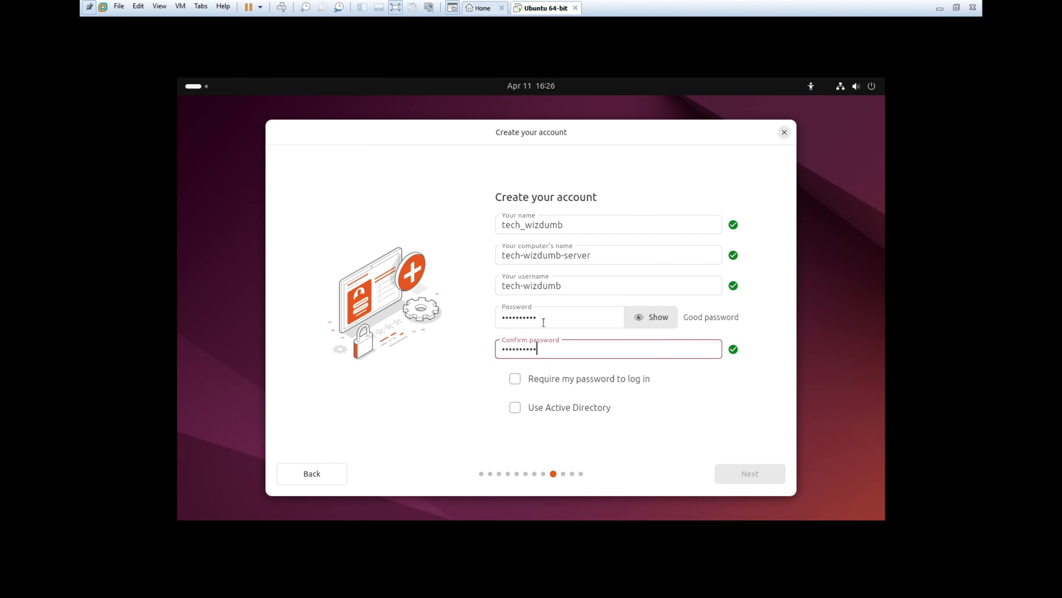
left_click(515, 378)
left_click(751, 475)
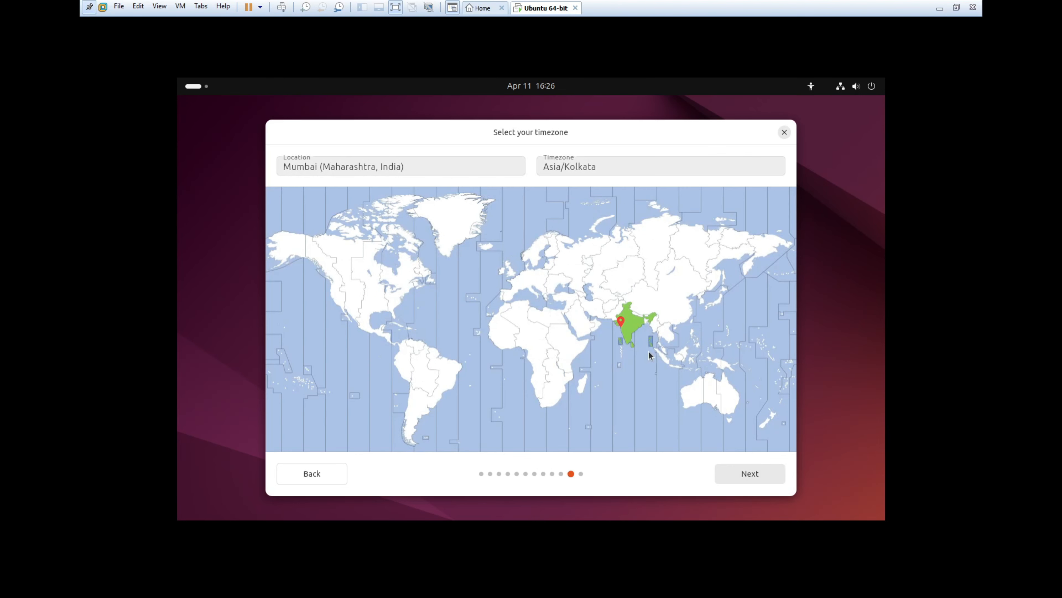
Install Ubuntu with the Asia/Kolkata timezone and restart the machine once the installation is complete.
left_click(761, 481)
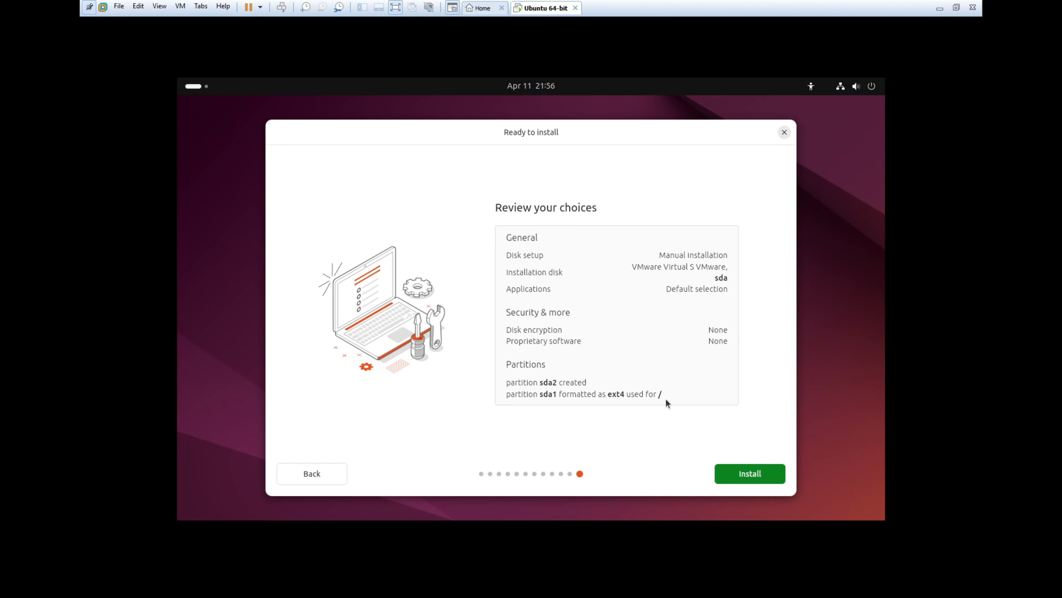
left_click(756, 473)
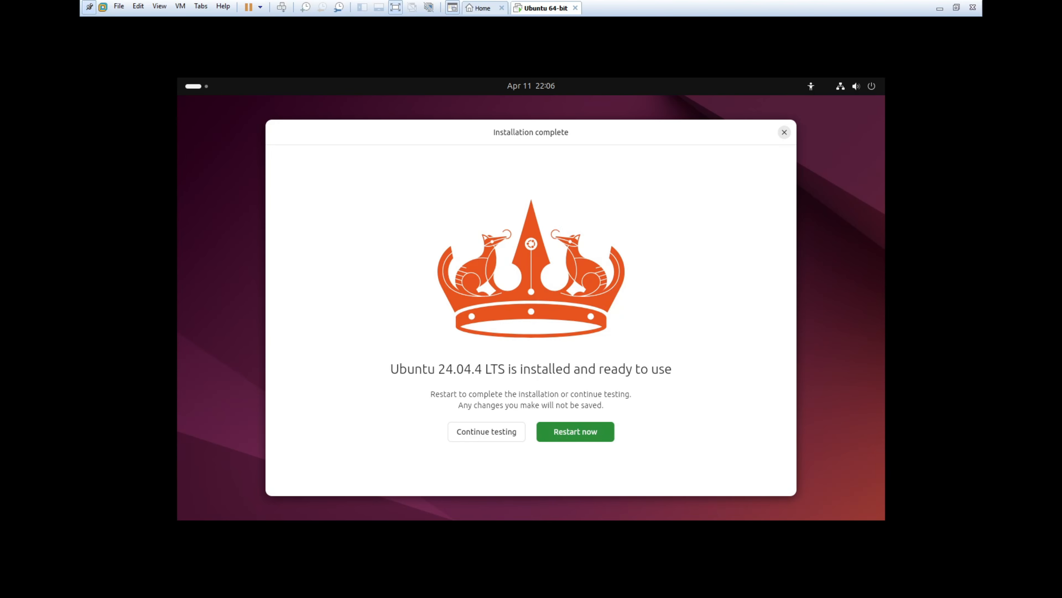
left_click(575, 431)
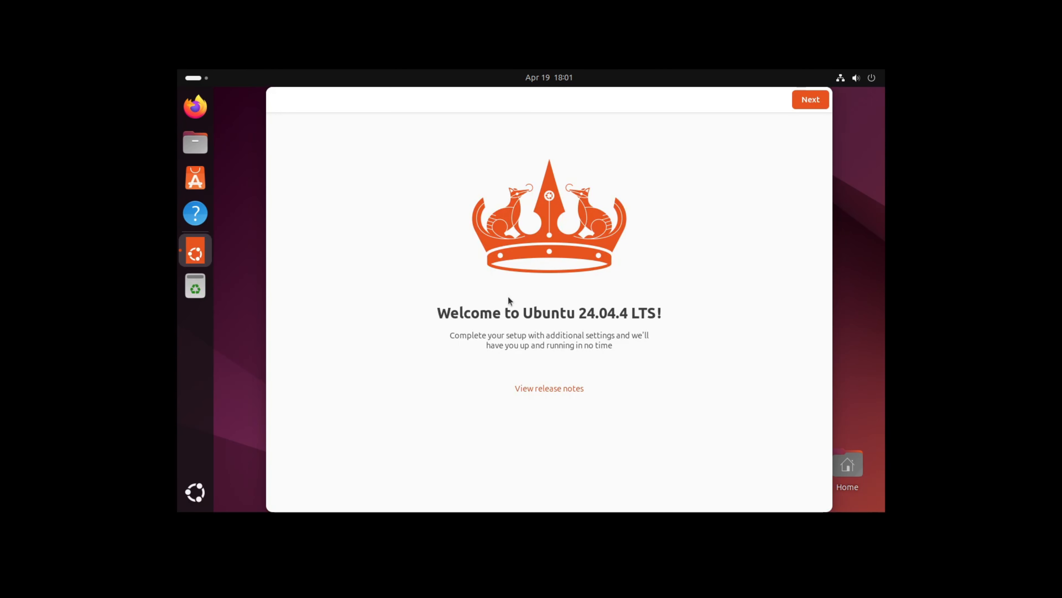
Complete the Ubuntu welcome setup, skipping Ubuntu Pro and agreeing to share system data.
left_click(818, 104)
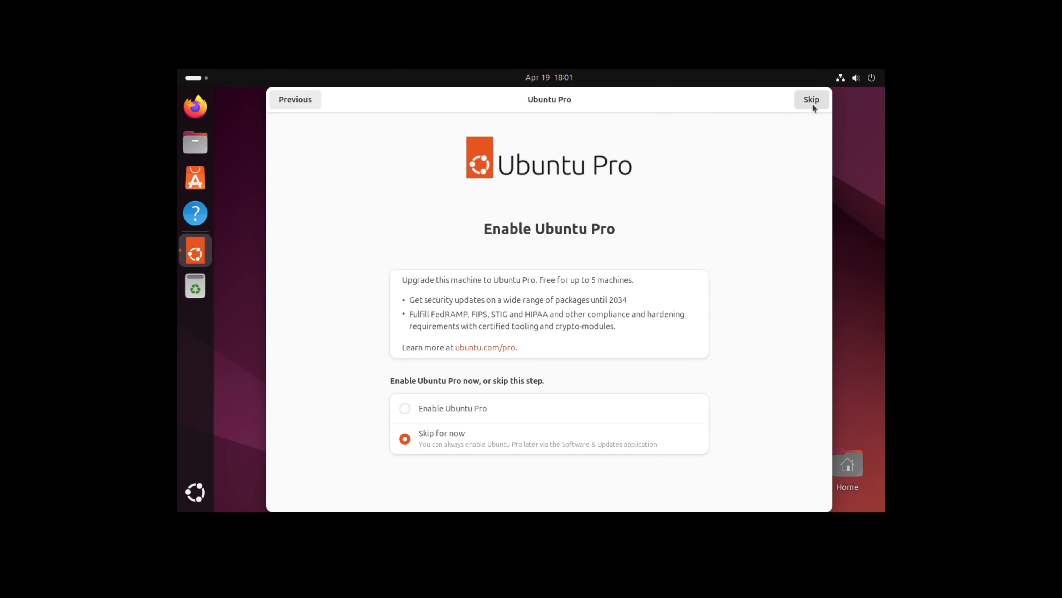
left_click(812, 104)
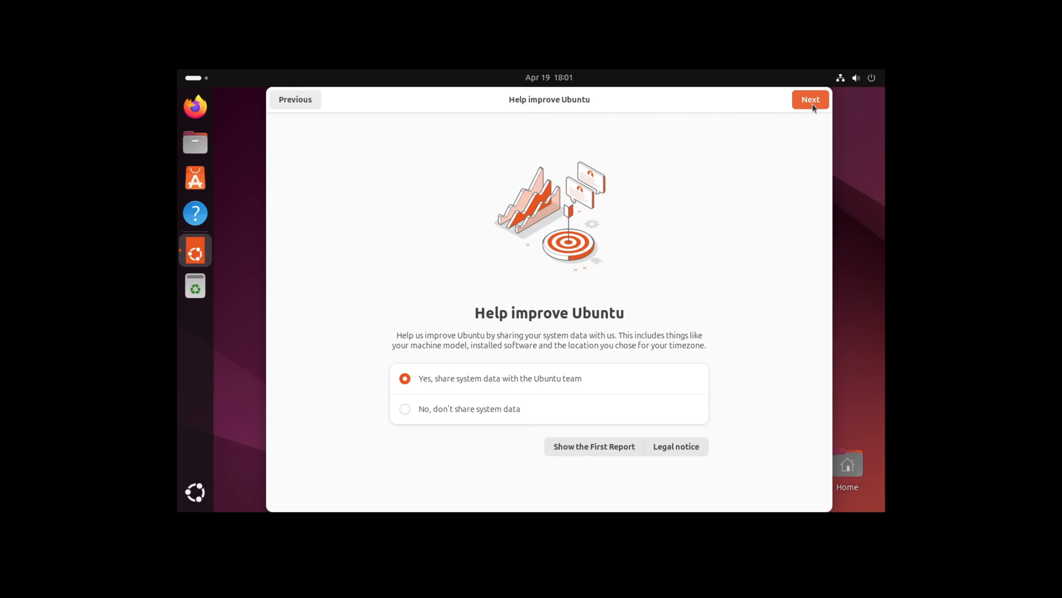
left_click(812, 104)
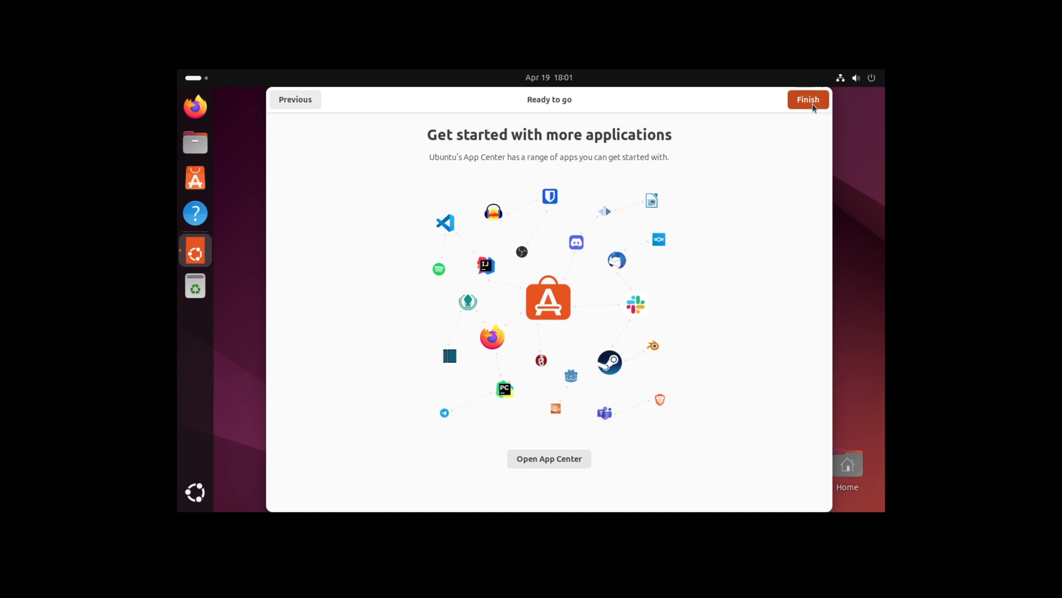
left_click(813, 104)
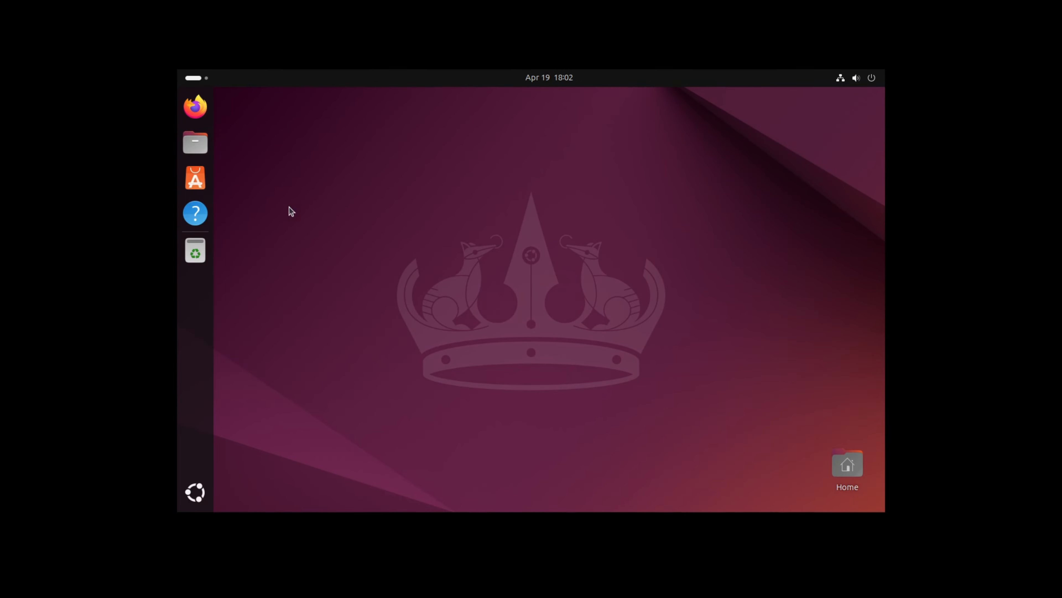
Open a terminal on the desktop and run sudo apt update && sudo apt upgrade -y, authenticating with the account password.
right_click(413, 201)
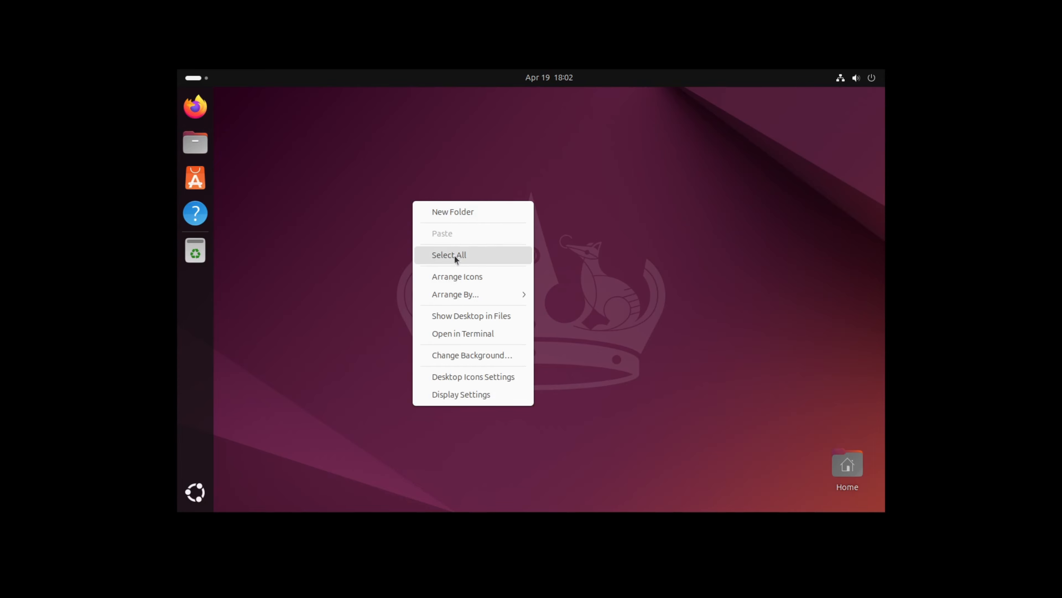
left_click(446, 333)
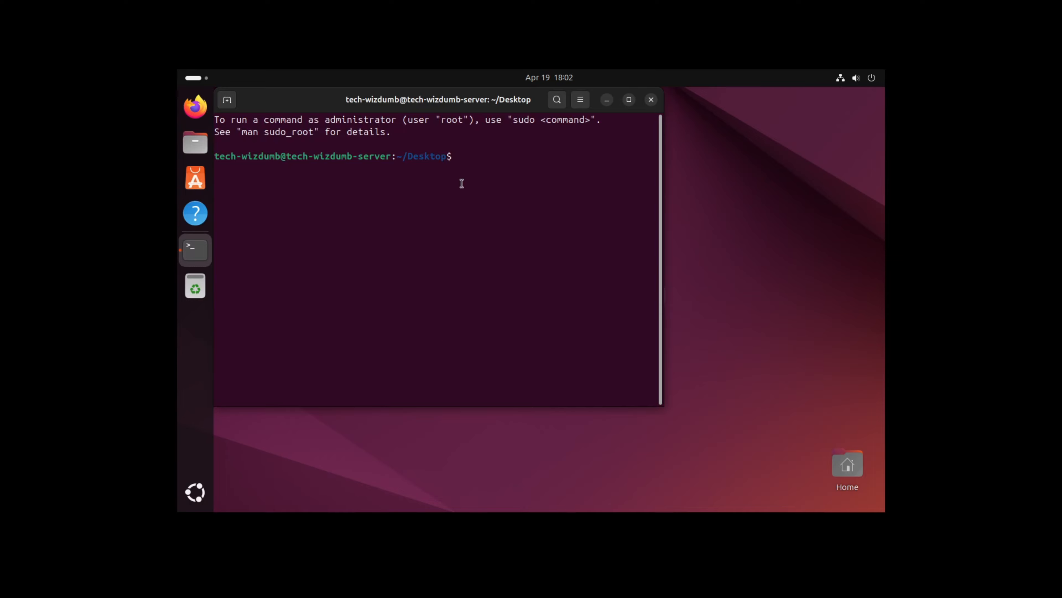
type("sudo apt update && sudo apt upgrade")
key("Left")
key("Left")
key("Left")
key("Left")
key("Left")
key("Left")
key("Left")
key("Left")
key("Left")
key("Left")
key("Left")
key("Left")
key("Left")
key("Left")
key("Left")
key("Left")
key("Left")
key("Left")
key("Left")
key("Left")
key("Right")
key("Right")
key("Right")
key("Right")
key("Right")
key("Right")
key("Right")
key("Right")
key("Right")
key("Right")
key("Right")
key("Right")
key("Right")
key("Right")
key("Right")
key("Right")
key("Right")
key("Right")
key("Right")
key("Right")
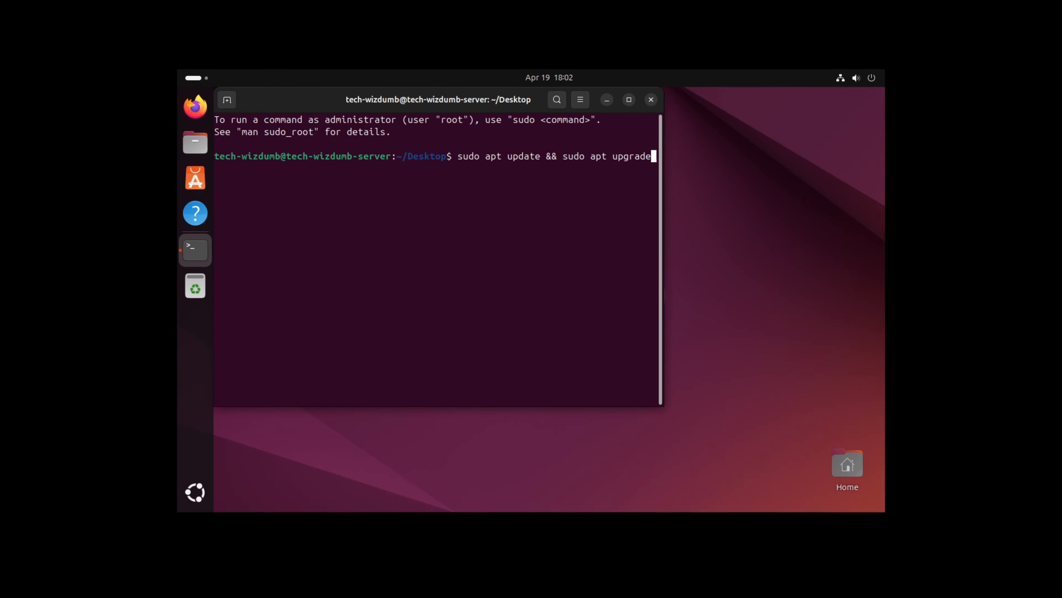
type("-y")
key("Return")
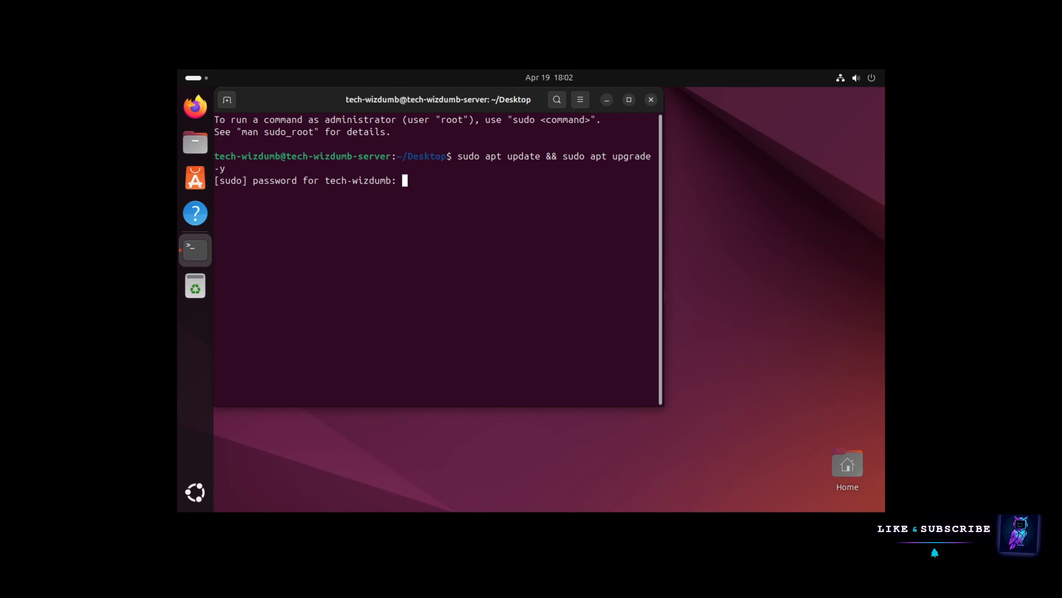
key("Return")
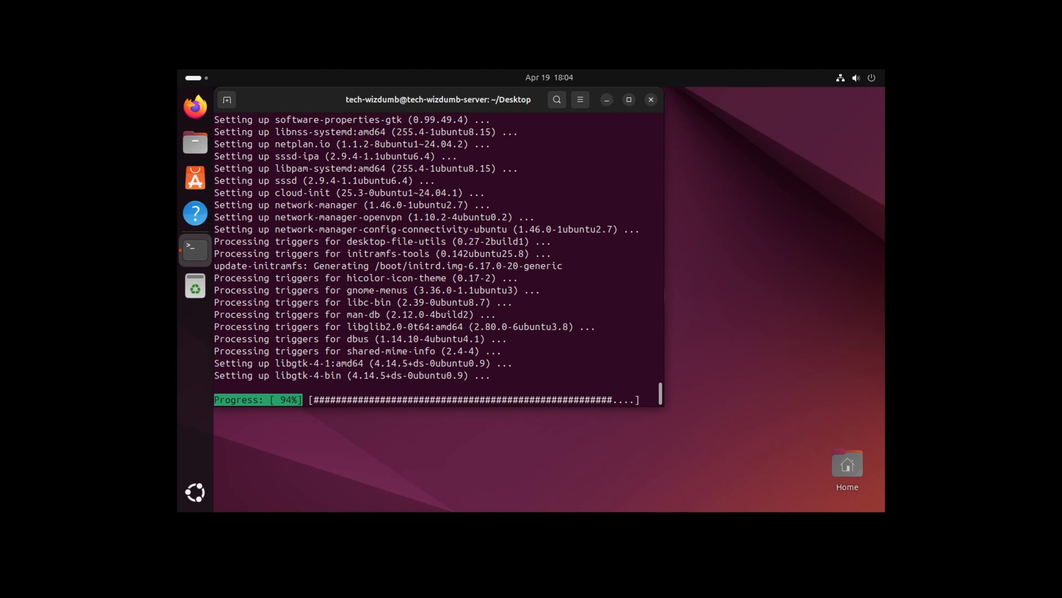
Switch to Firefox and search the web for install vmware tools ubuntu 24.04.
left_click(194, 117)
type("install vmware tools ub")
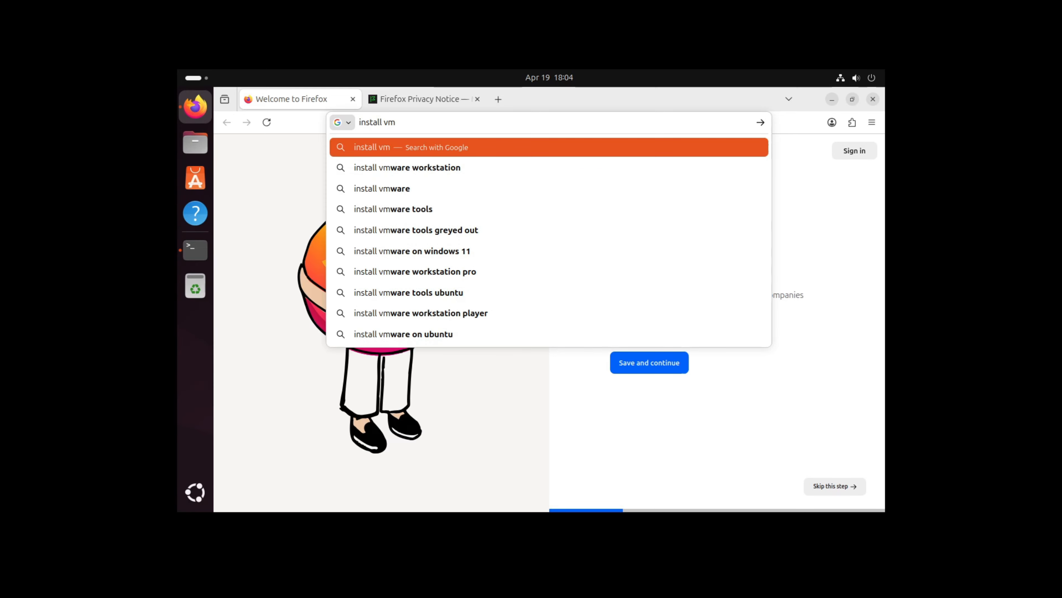
key("Down")
key("Down")
key("Return")
Find the VMware tools instructions for Ubuntu Desktop and copy the command sudo apt install -y open-vm-tools-desktop.
scroll(413, 283, "down", 6)
left_click(413, 282)
scroll(291, 272, "down", 3)
left_click_drag(271, 260, 403, 273)
scroll(418, 272, "down", 3)
left_click_drag(501, 263, 276, 257)
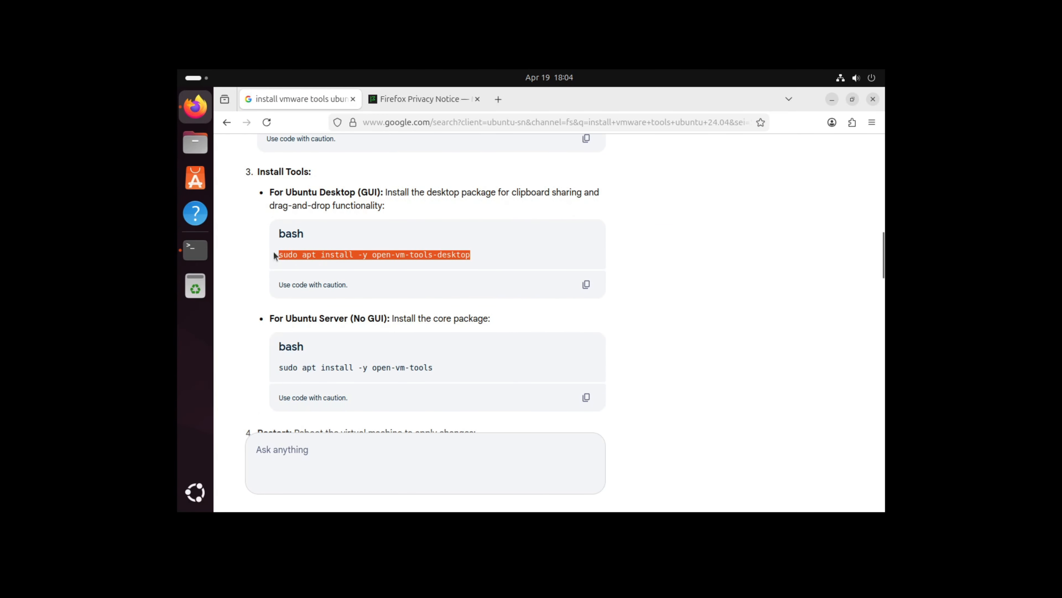
key("ctrl+c")
Switch to the terminal, clear it, and run the copied command to install open-vm-tools-desktop.
left_click(195, 249)
type("clear")
key("Return")
right_click(456, 240)
left_click(476, 274)
key("Return")
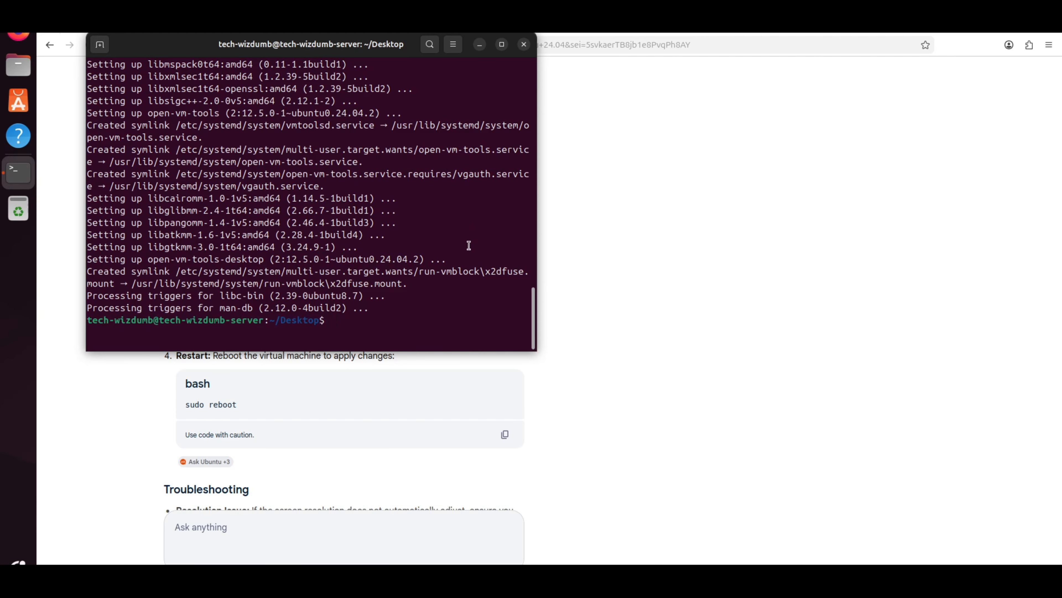
Clear the terminal and enter the command sudo apt install curl wget htop net-tools openssh-server -y.
type("clear")
key("Return")
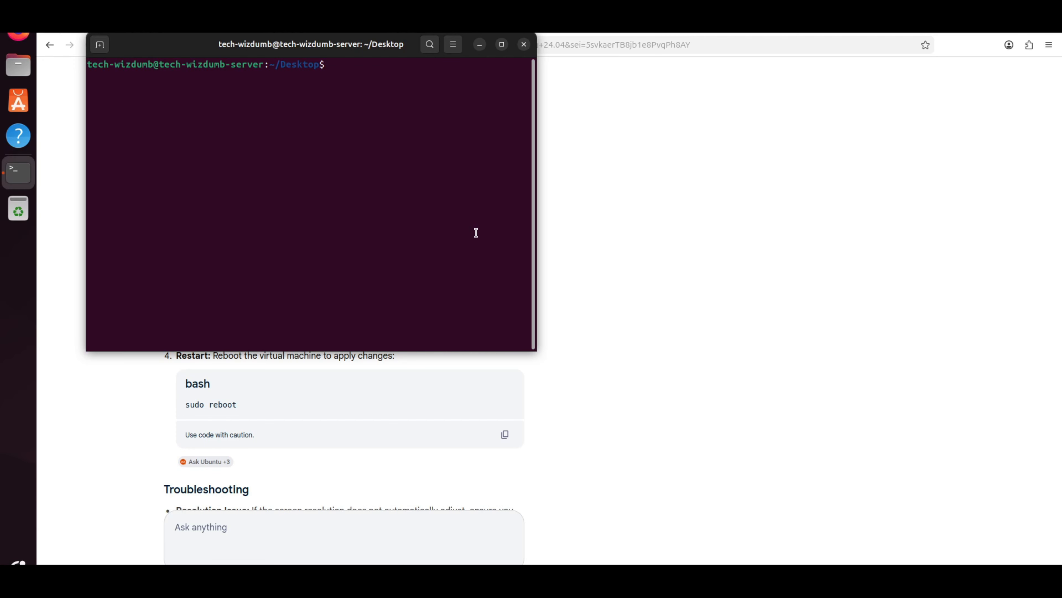
type("sudo apt install curl")
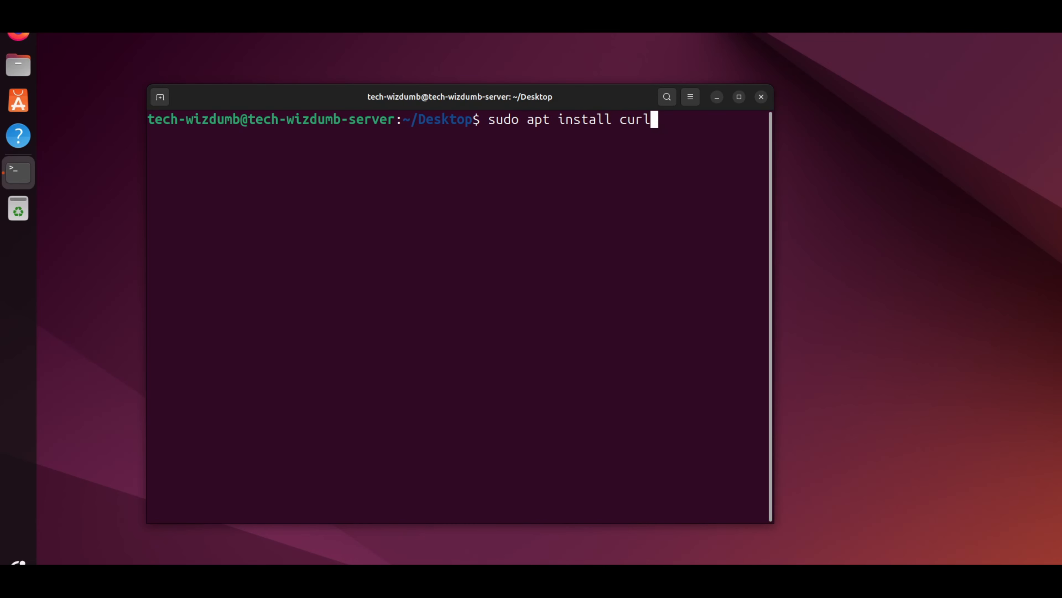
type(" wget htop net-tools openssh-server -y")
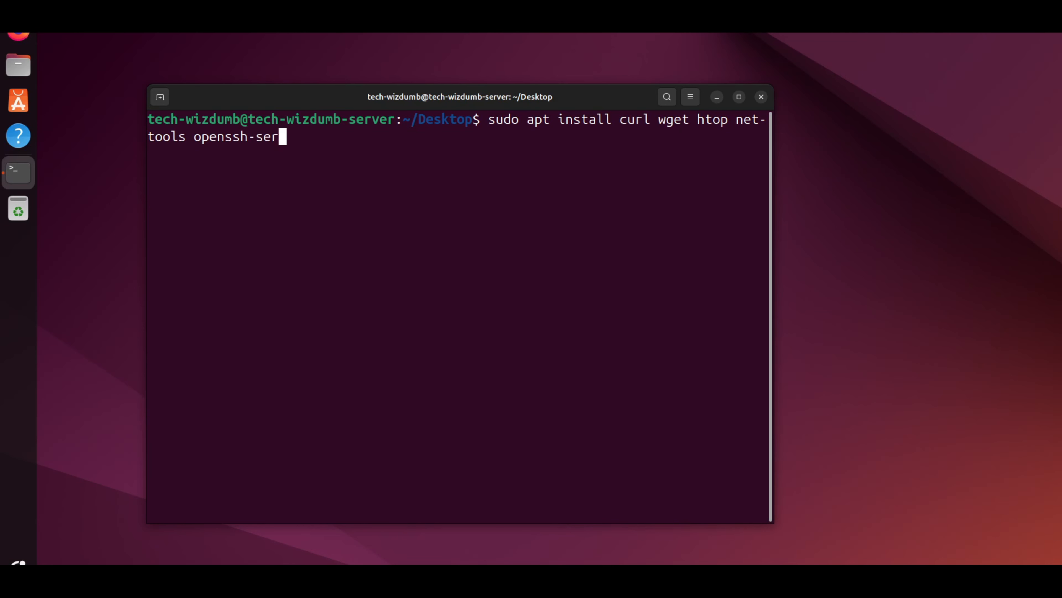